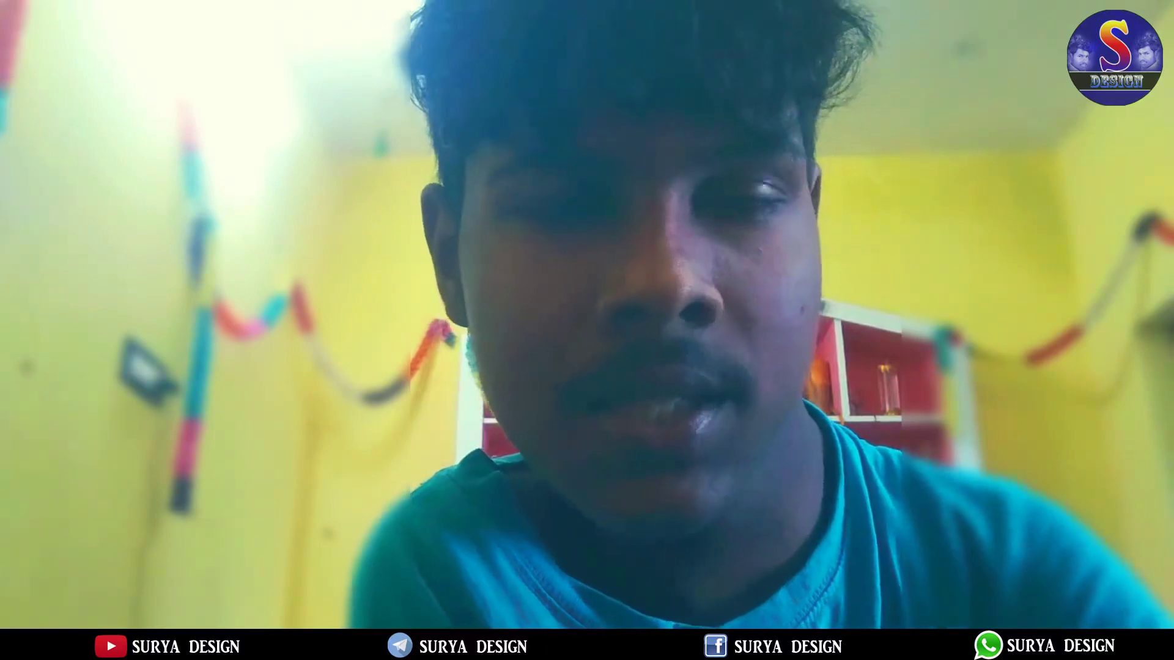
# - Start a new document from the A4 preset and switch its width and height units to inches
pyautogui.click(14, 28)
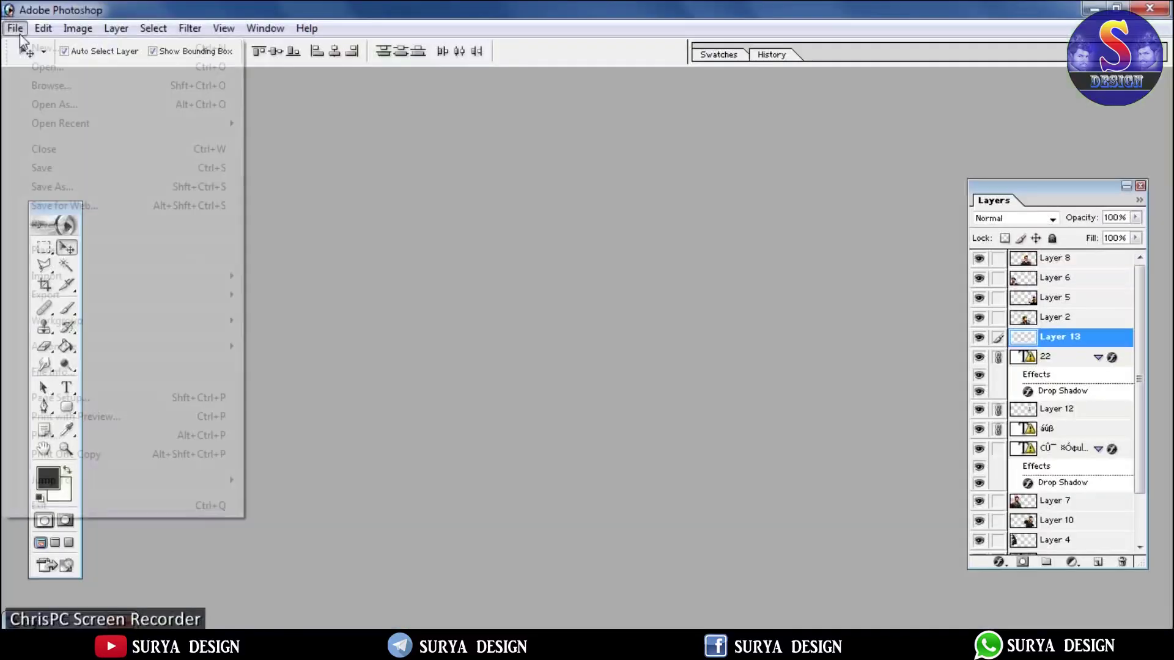
pyautogui.click(37, 45)
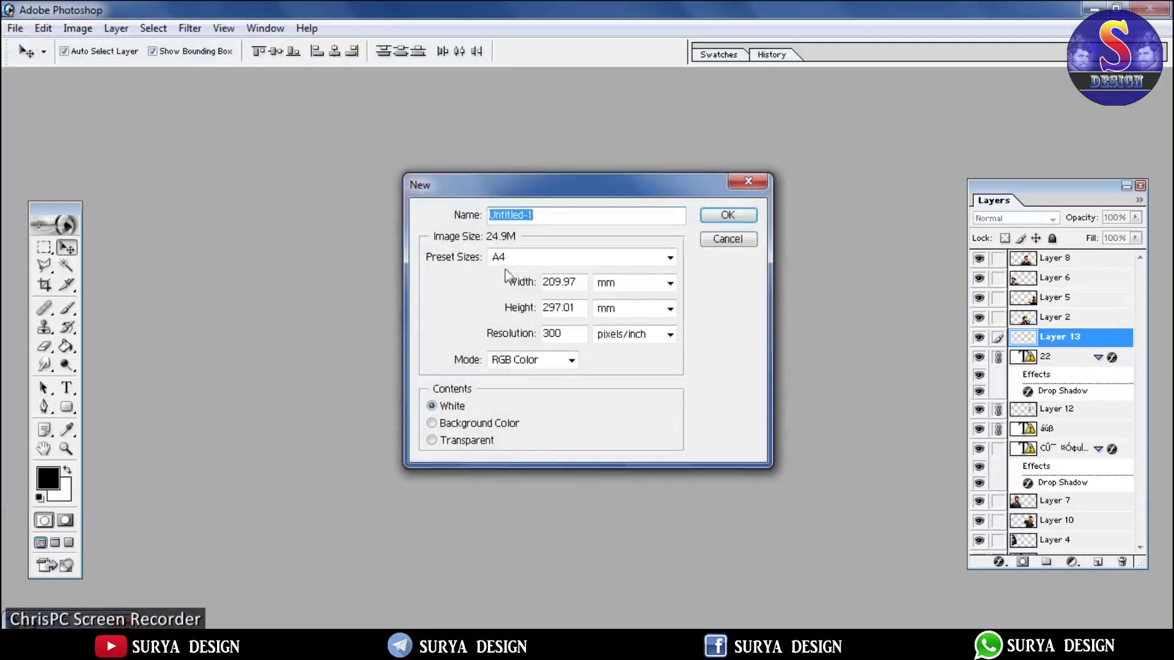
pyautogui.click(611, 258)
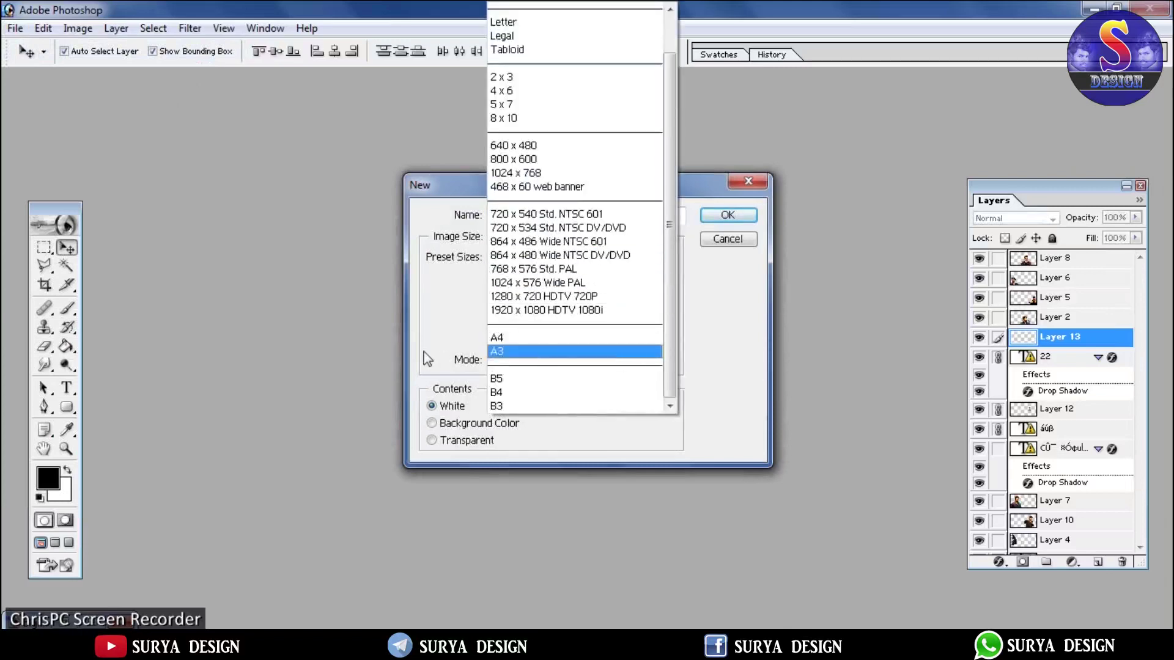
pyautogui.click(519, 335)
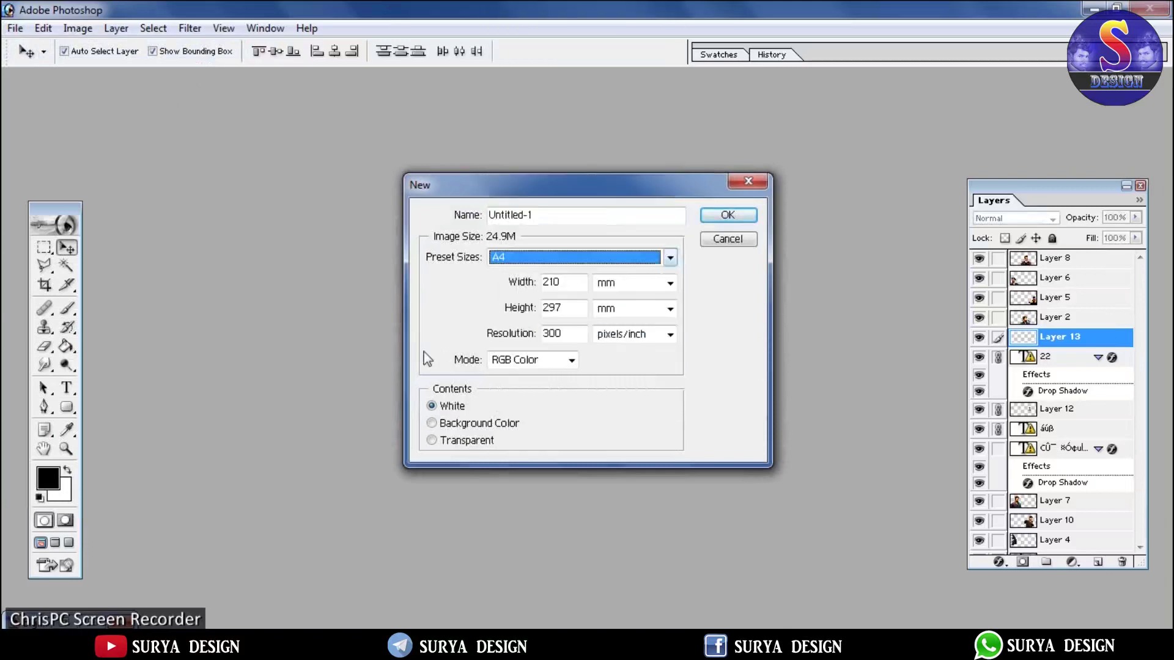
pyautogui.click(627, 288)
pyautogui.click(610, 313)
pyautogui.click(631, 308)
pyautogui.click(611, 339)
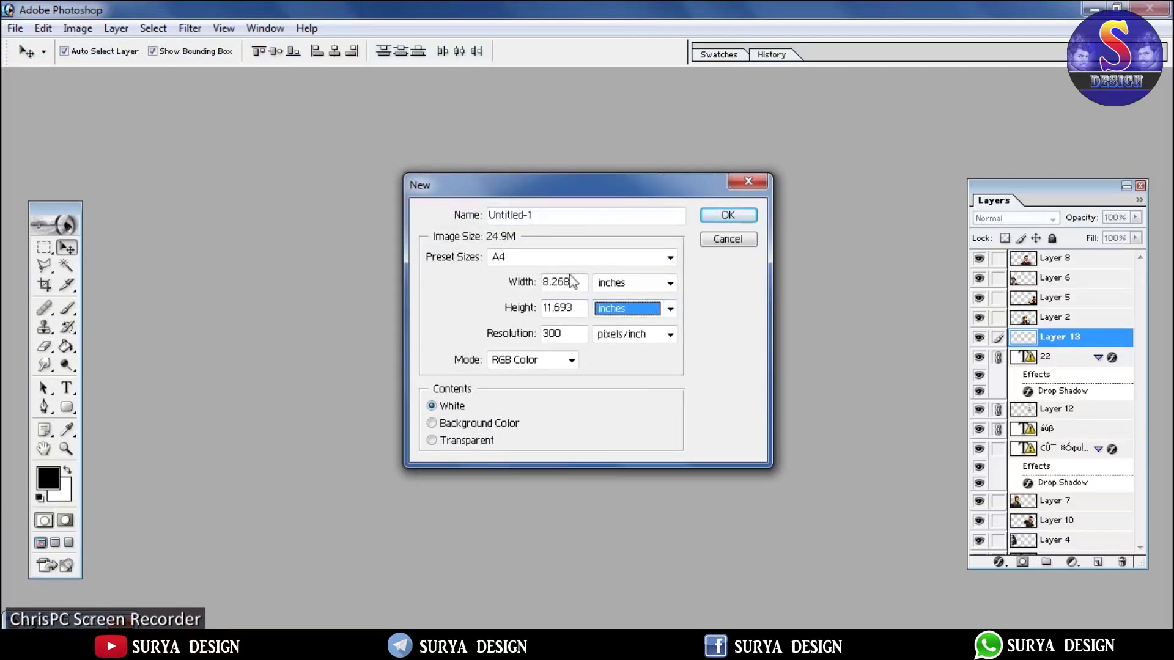
# - Set the document size to 20 inches wide by 10 inches high and create it
pyautogui.moveTo(573, 283); pyautogui.dragTo(341, 302)
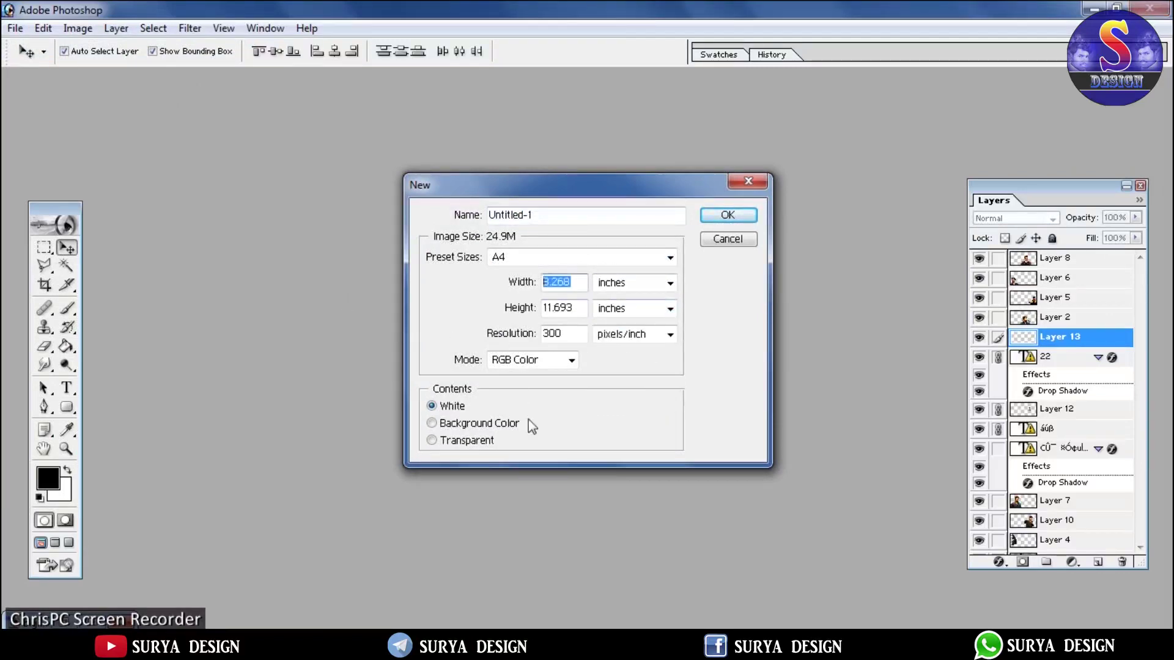
pyautogui.write('20')
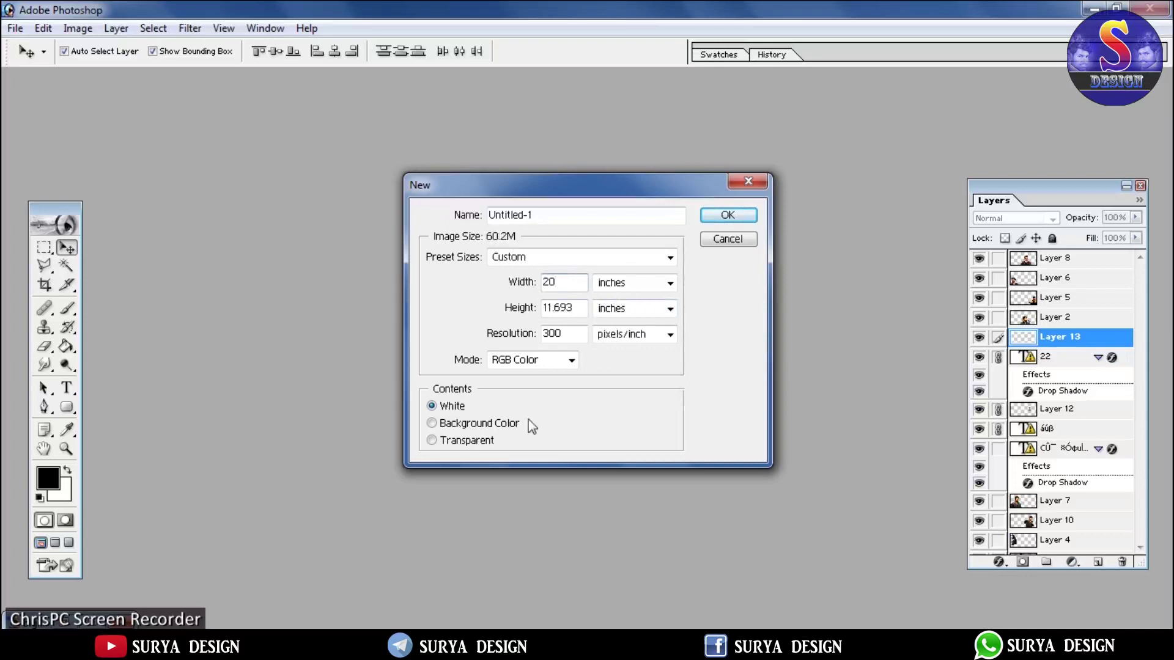
pyautogui.moveTo(582, 308); pyautogui.dragTo(557, 317)
pyautogui.write('109')
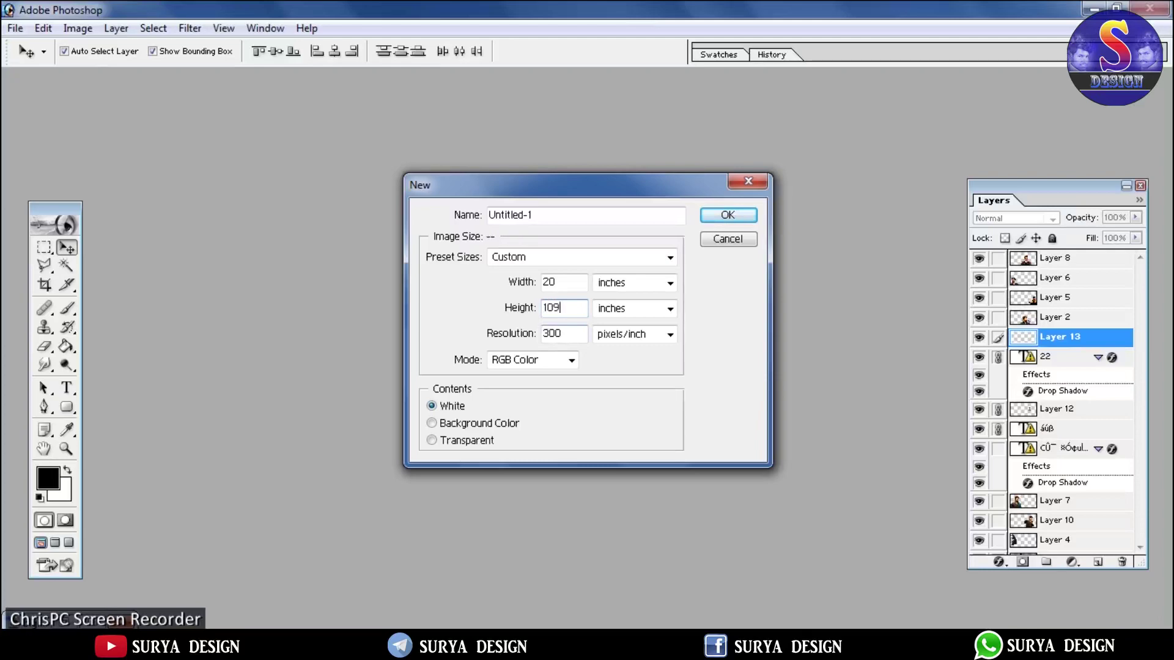
pyautogui.press('BackSpace')
pyautogui.press('Return')
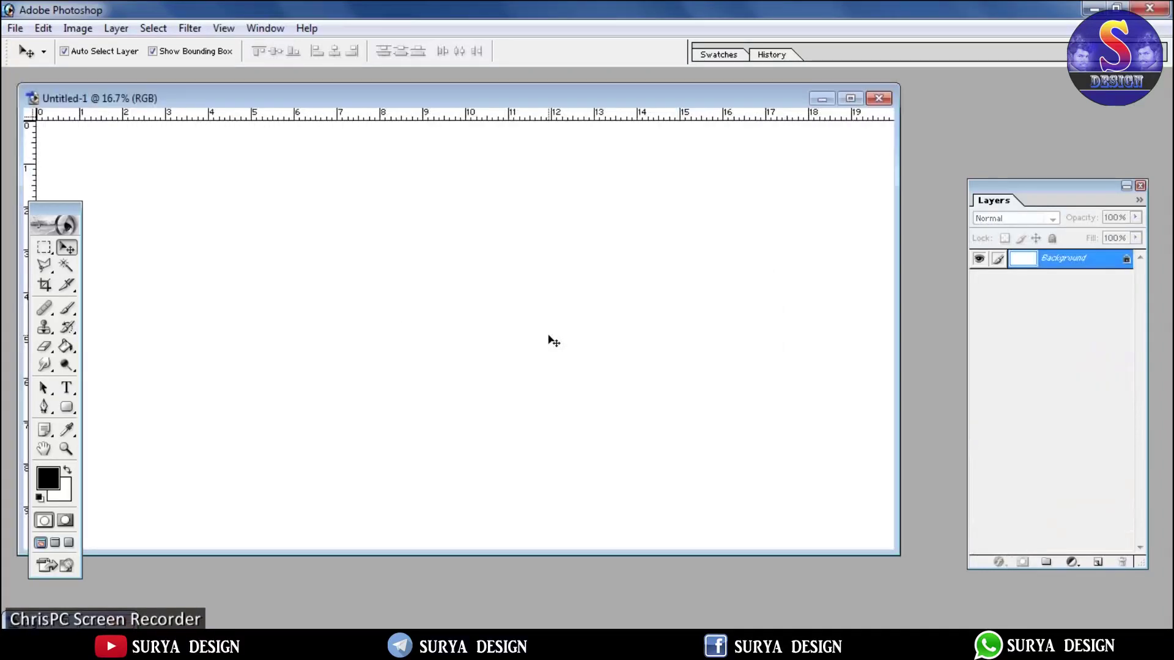
pyautogui.click(856, 131)
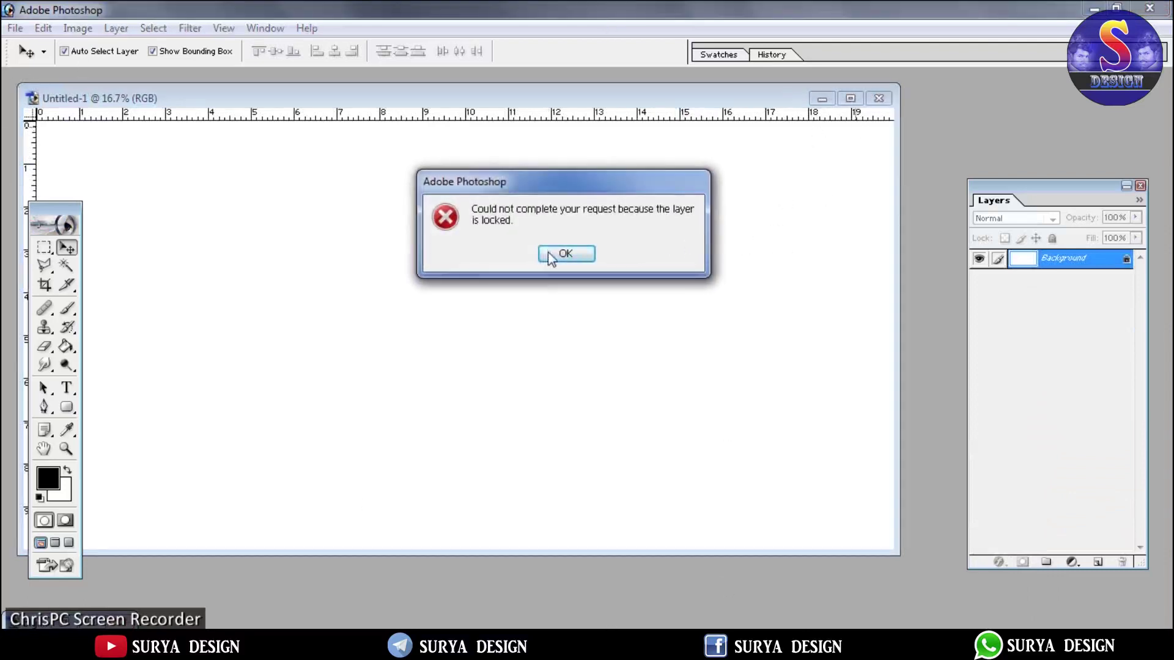
pyautogui.click(565, 254)
pyautogui.click(849, 98)
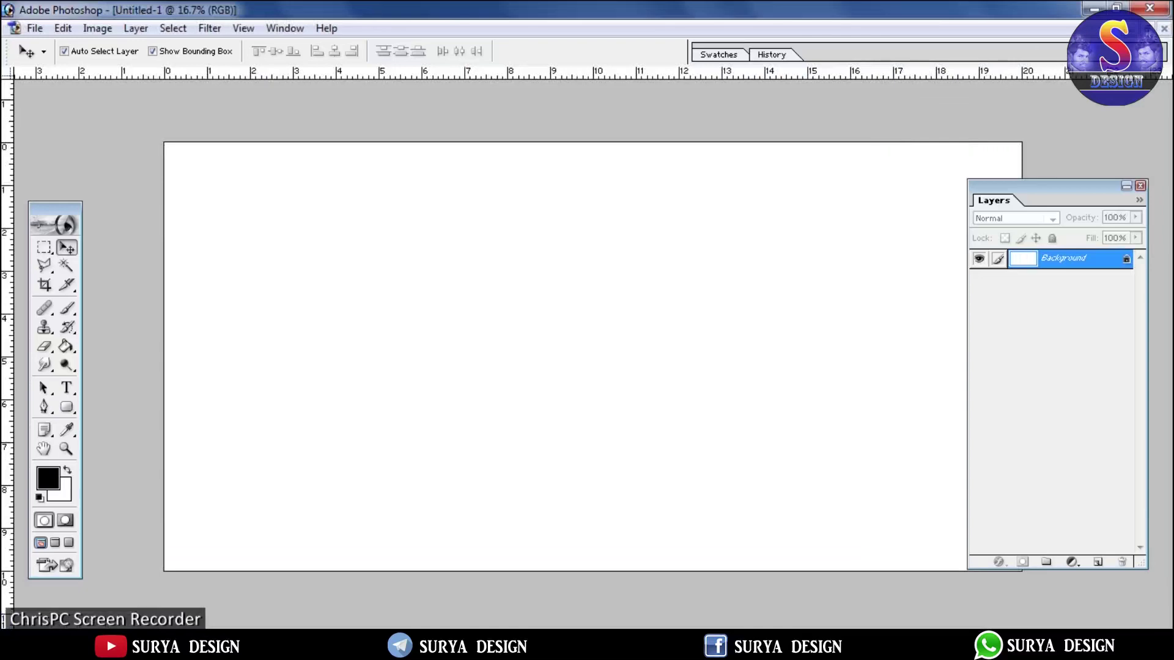
pyautogui.click(1152, 28)
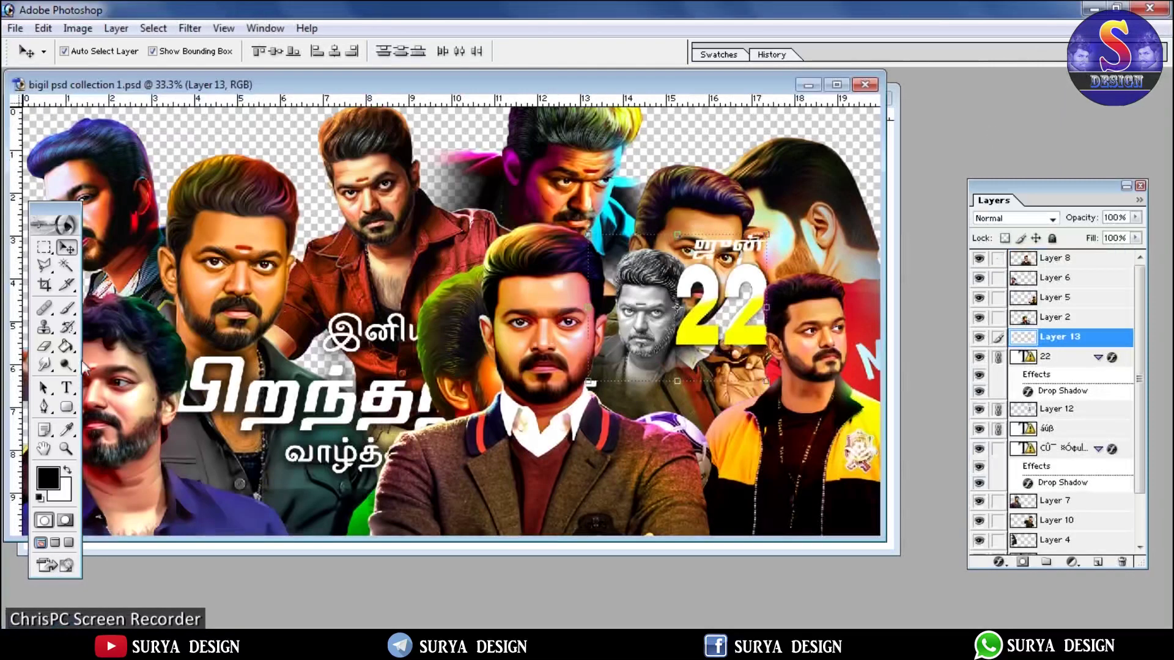
# - Copy the man in the brown blazer from bigil psd collection 1.psd into the lower right of the new document
pyautogui.click(587, 318)
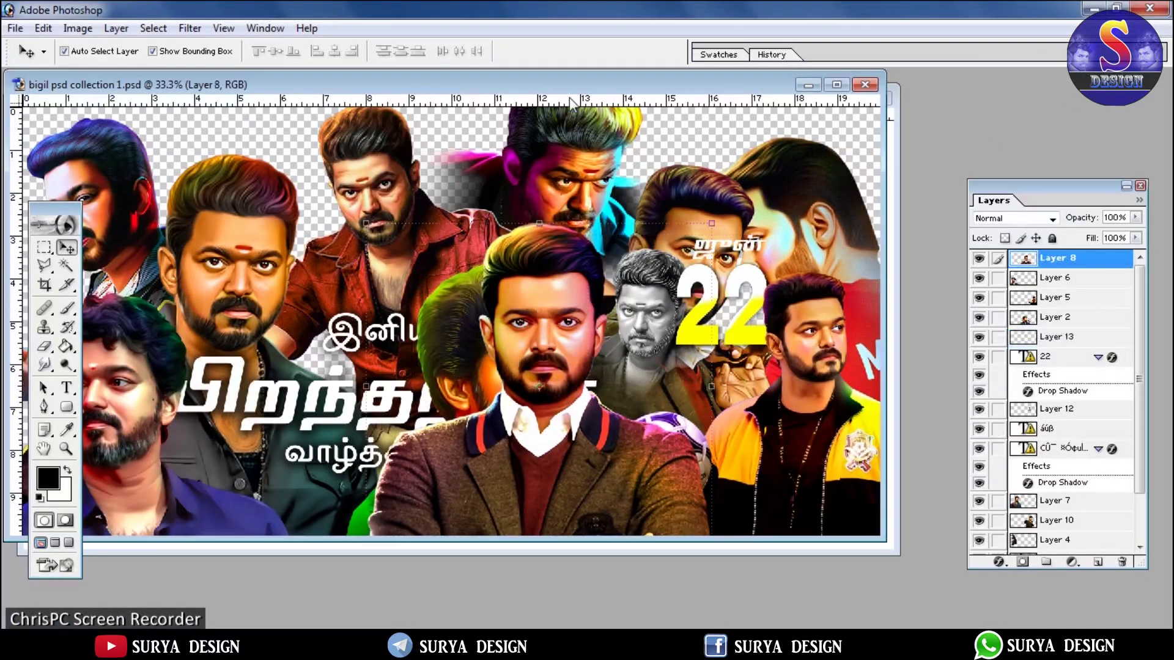
pyautogui.moveTo(584, 86); pyautogui.dragTo(369, 306)
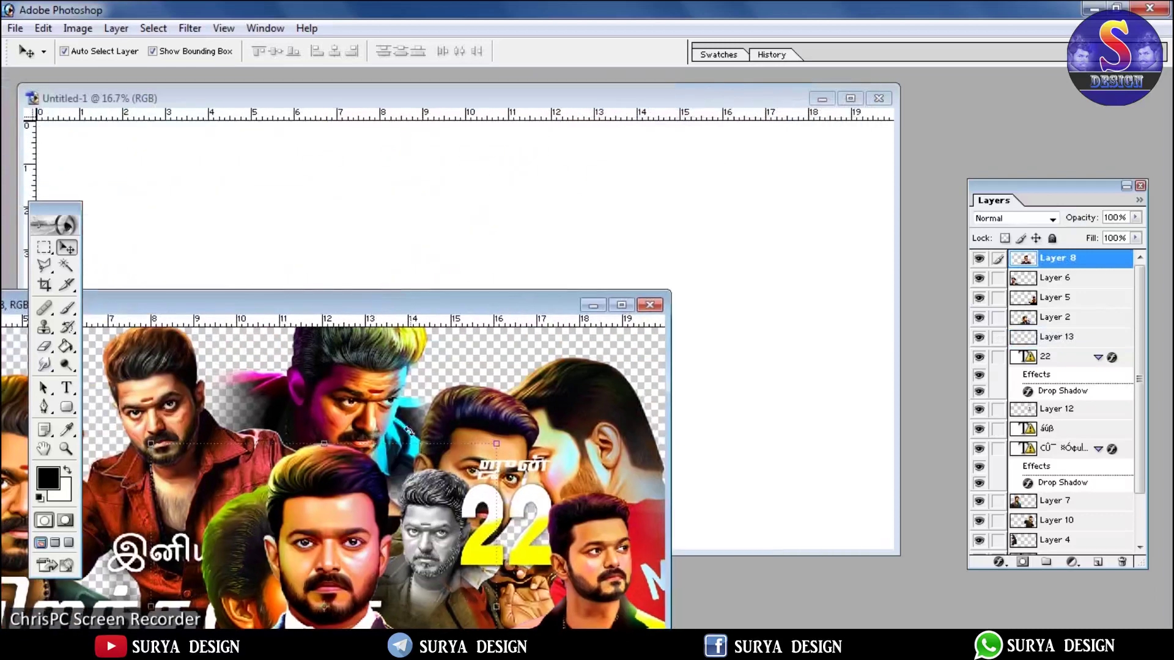
pyautogui.moveTo(340, 487); pyautogui.dragTo(766, 408)
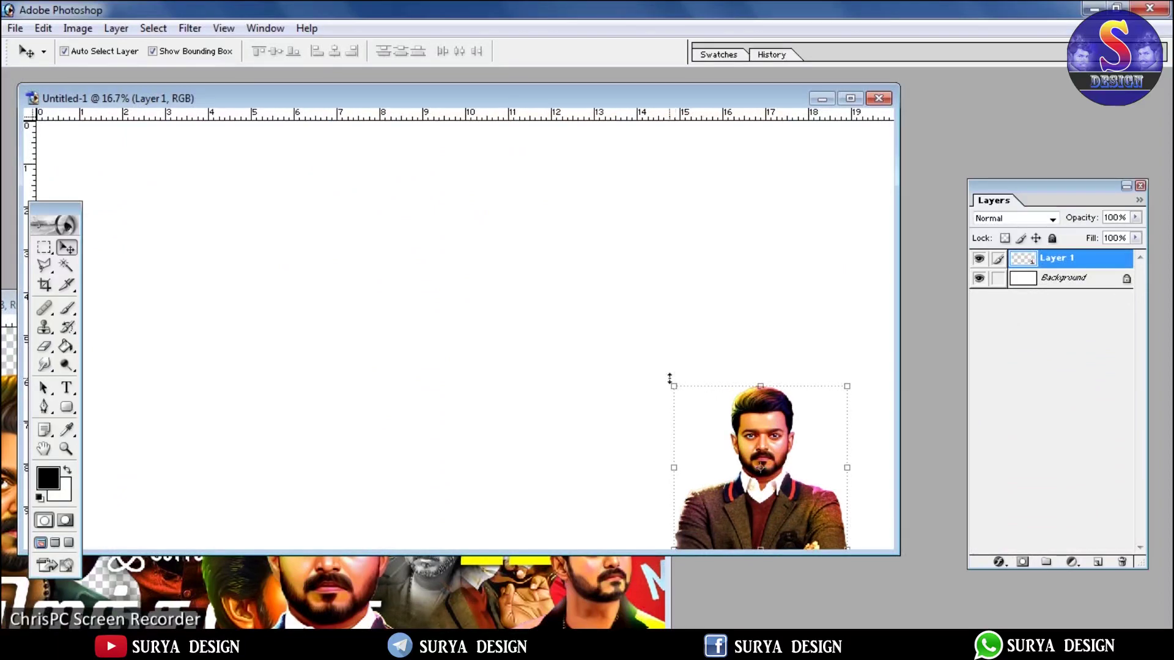
# - Enlarge the blazer portrait proportionally to about 271% and position it along the right side of the canvas
pyautogui.moveTo(671, 386); pyautogui.dragTo(406, 259)
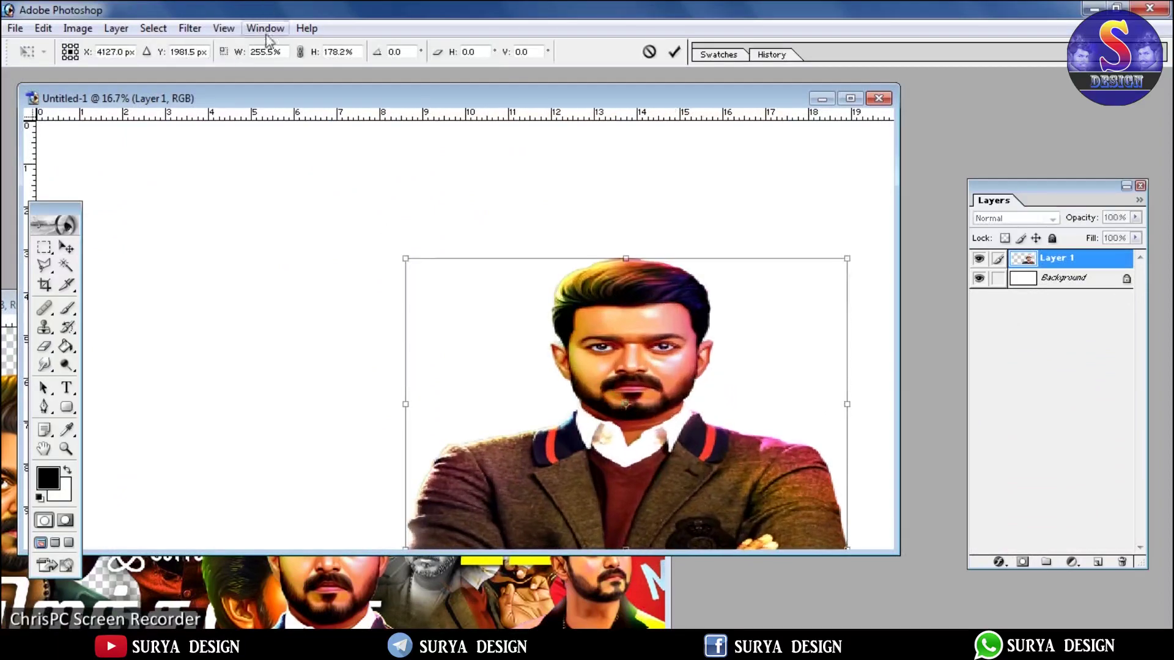
pyautogui.click(300, 52)
pyautogui.moveTo(626, 316); pyautogui.dragTo(743, 286)
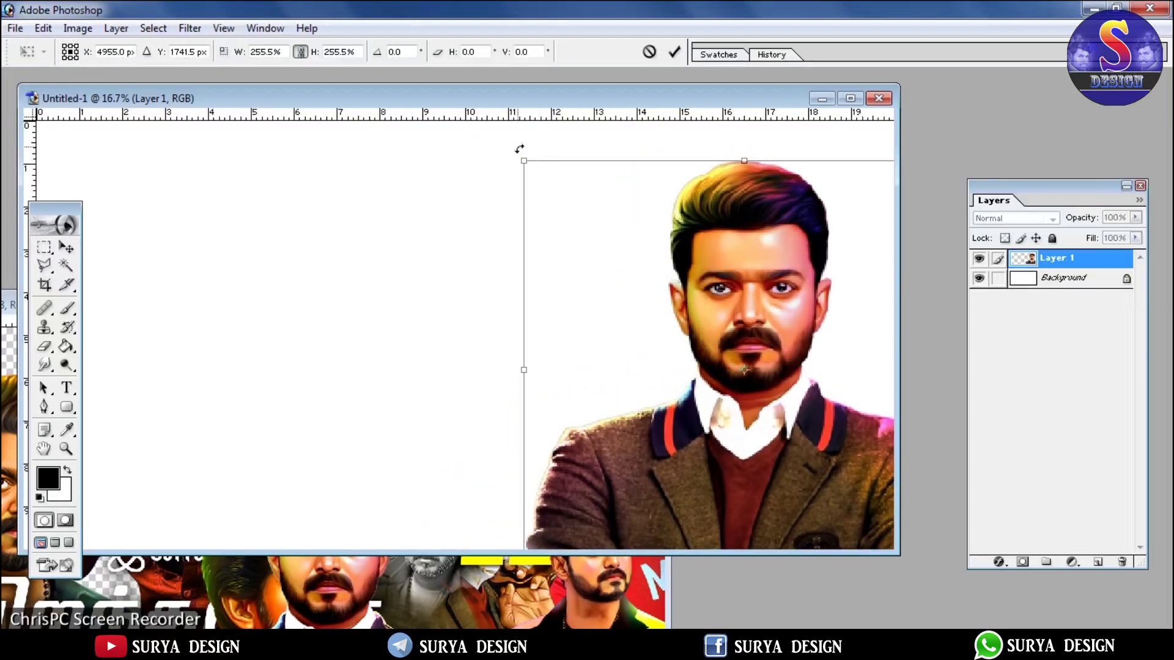
pyautogui.moveTo(513, 158); pyautogui.dragTo(487, 127)
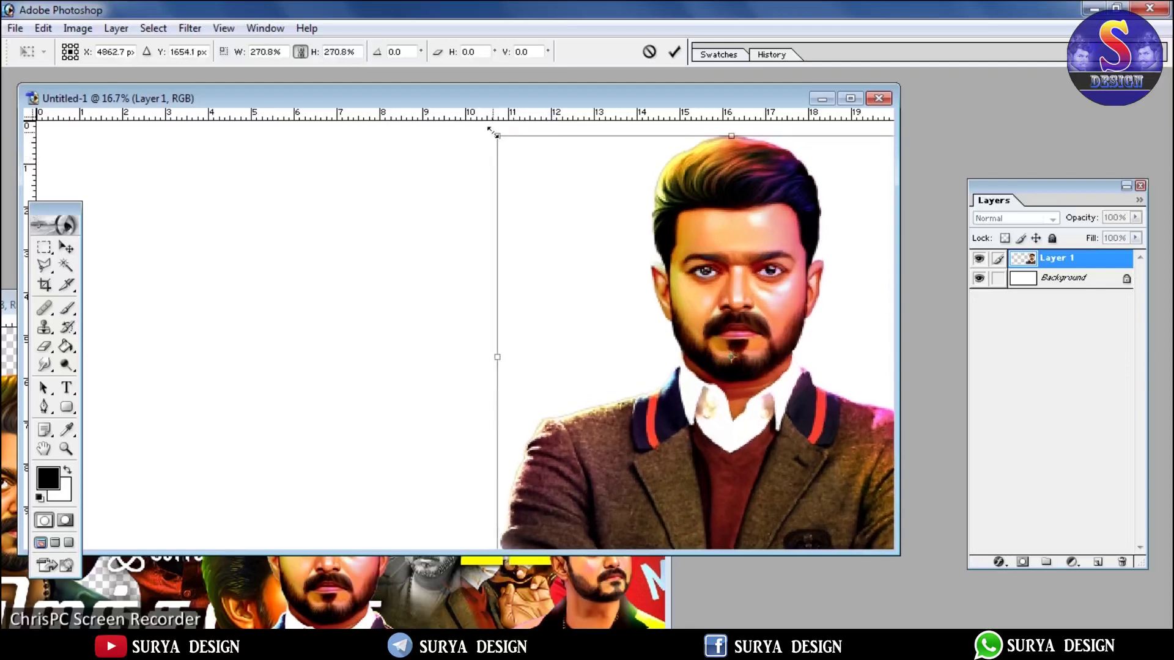
pyautogui.doubleClick(717, 280)
pyautogui.moveTo(728, 315); pyautogui.dragTo(734, 316)
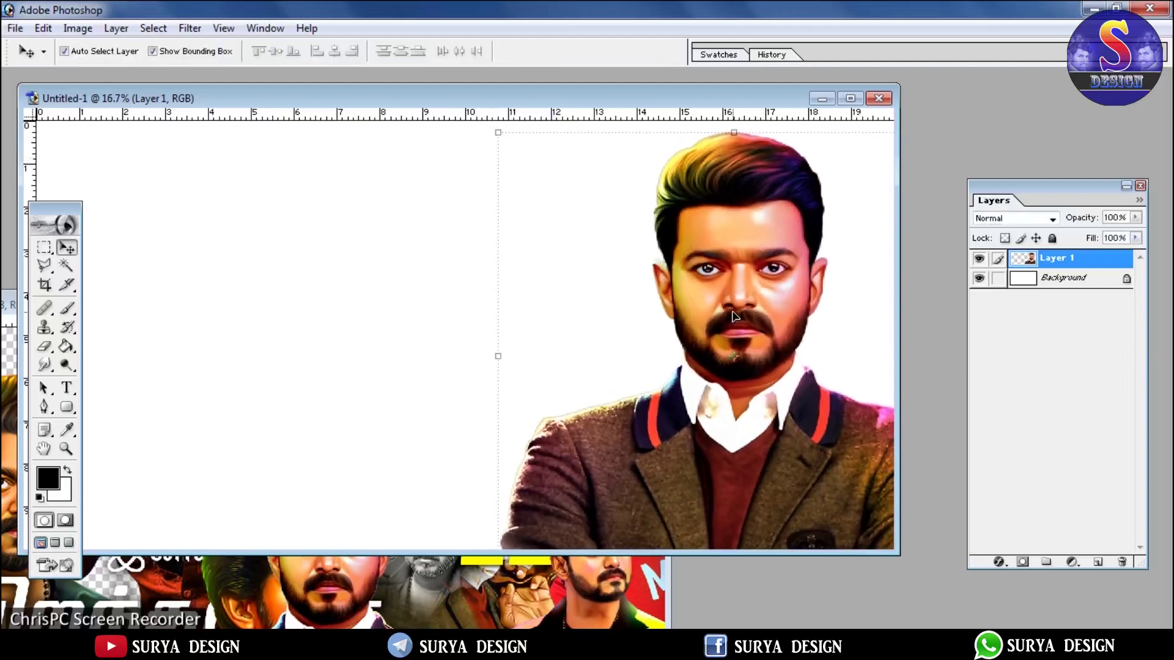
# - Copy the linked "22" date artwork with its black-and-white portrait from the PSD collection into the new document
pyautogui.click(589, 586)
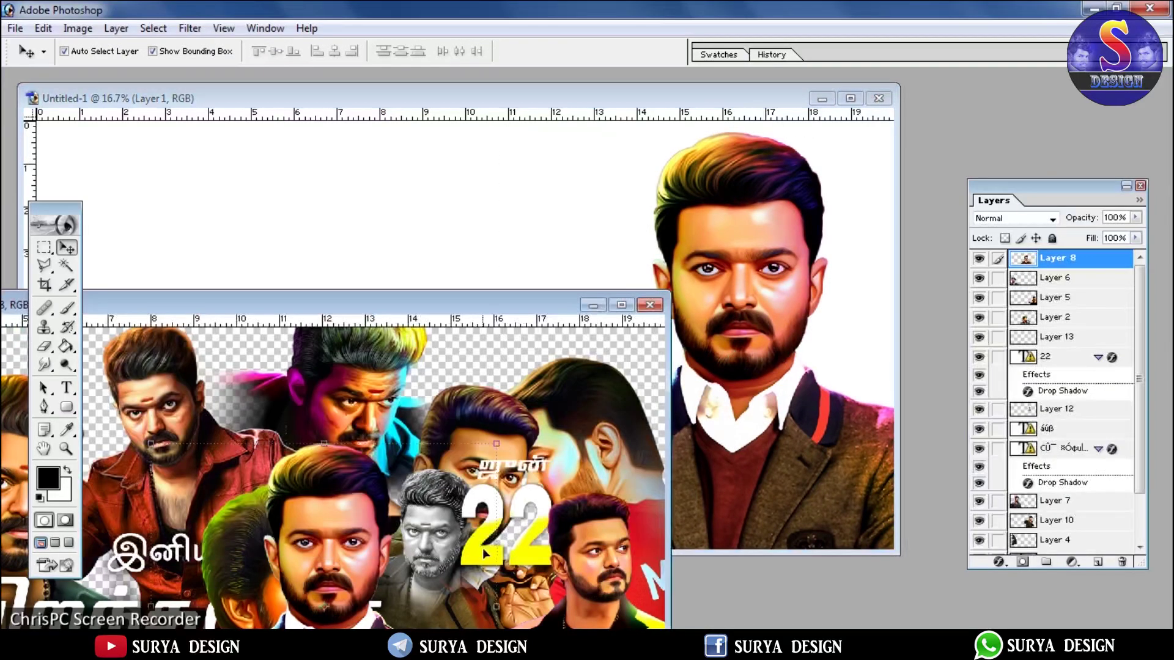
pyautogui.moveTo(535, 496); pyautogui.dragTo(193, 296)
pyautogui.moveTo(210, 361); pyautogui.dragTo(602, 188)
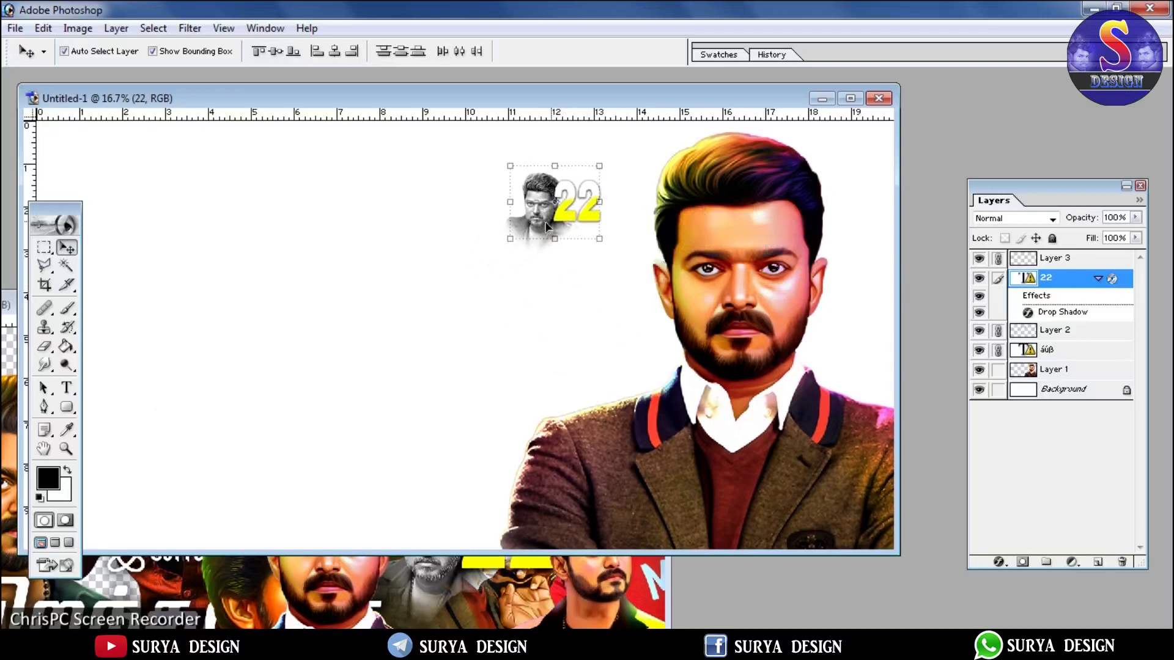
# - Scale the "22" artwork proportionally to 146.2%, accepting all missing fonts, and place it at the blazer's lower left edge
pyautogui.click(501, 243)
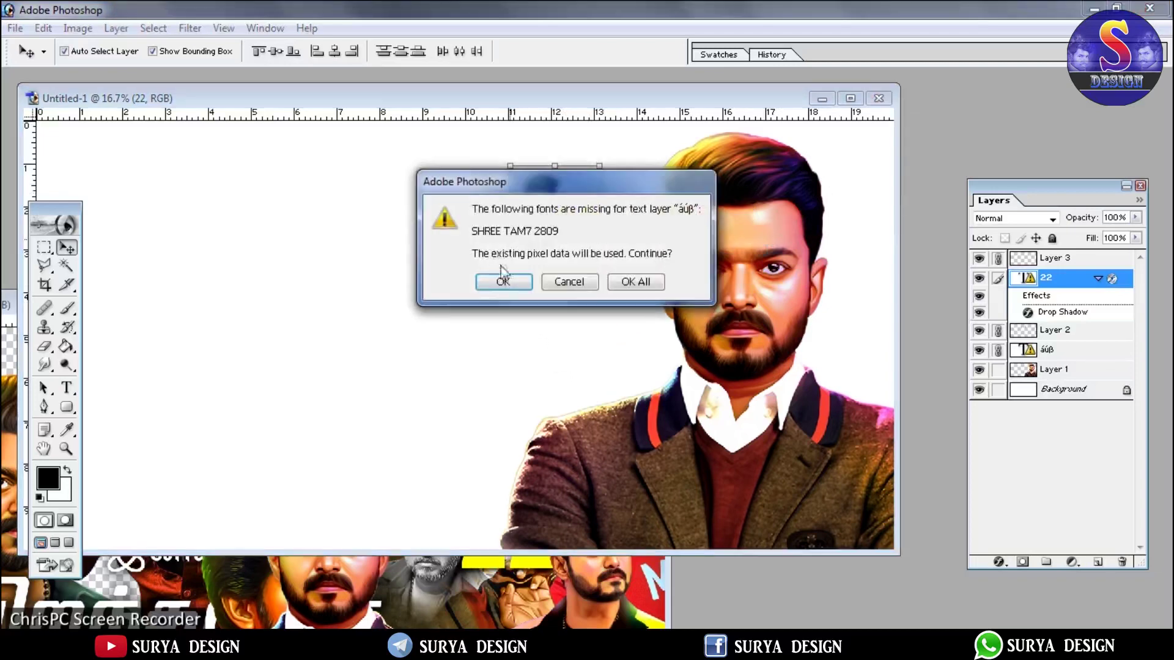
pyautogui.click(430, 377)
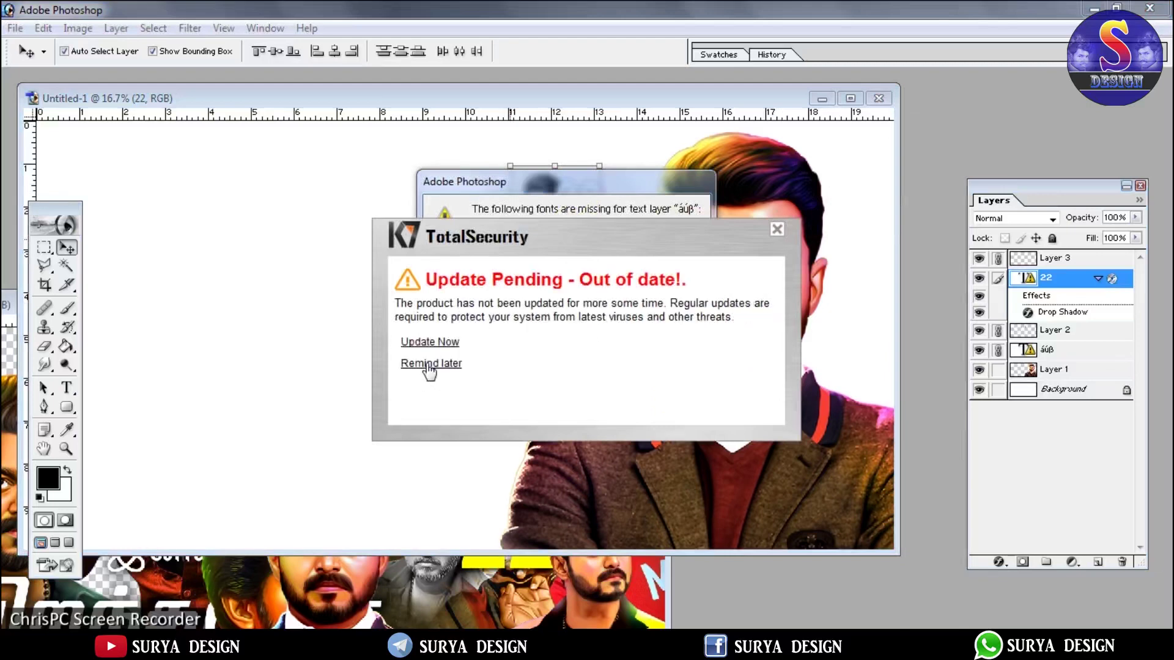
pyautogui.click(428, 365)
pyautogui.click(625, 283)
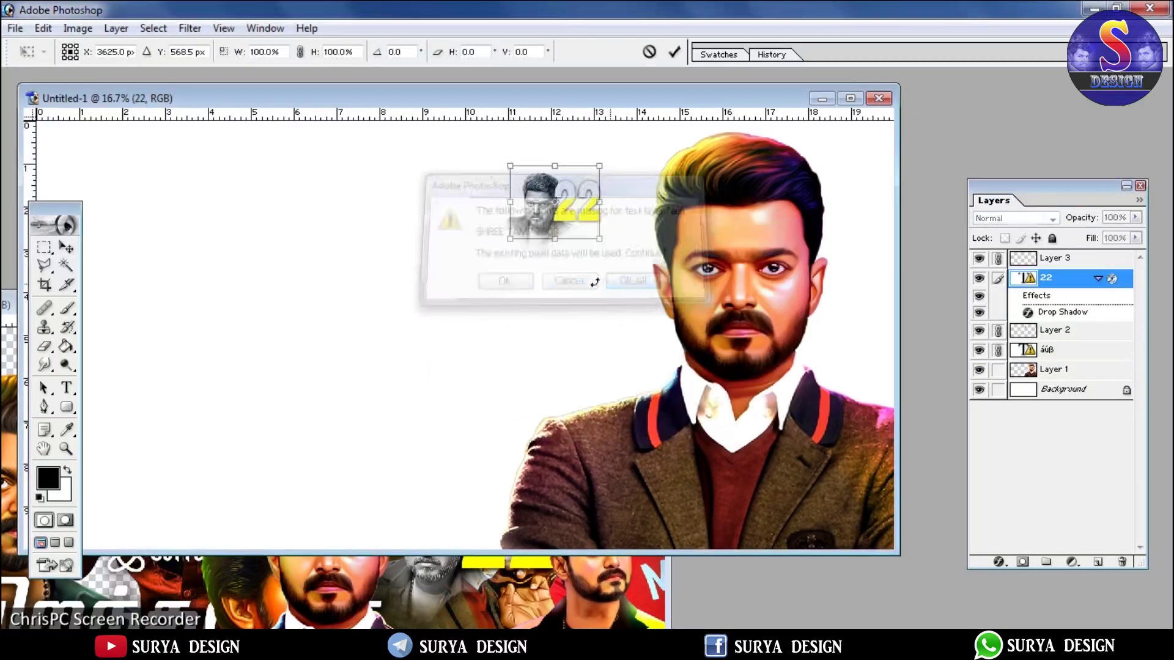
pyautogui.moveTo(513, 240); pyautogui.dragTo(469, 255)
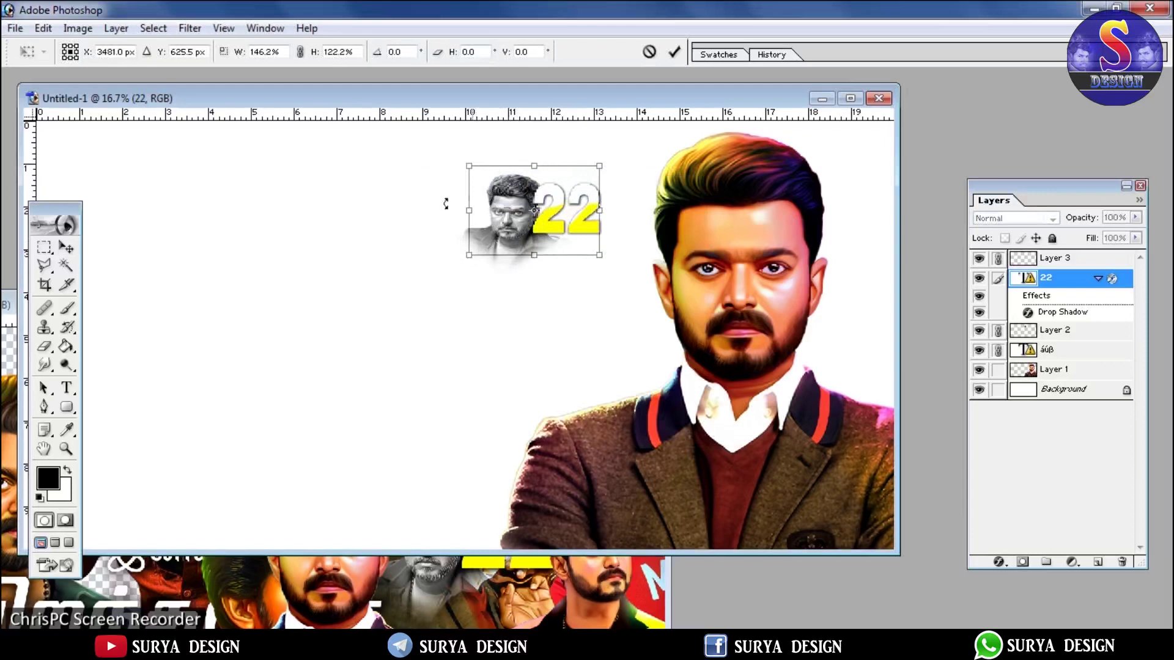
pyautogui.click(299, 51)
pyautogui.moveTo(505, 205); pyautogui.dragTo(471, 468)
pyautogui.press('Return')
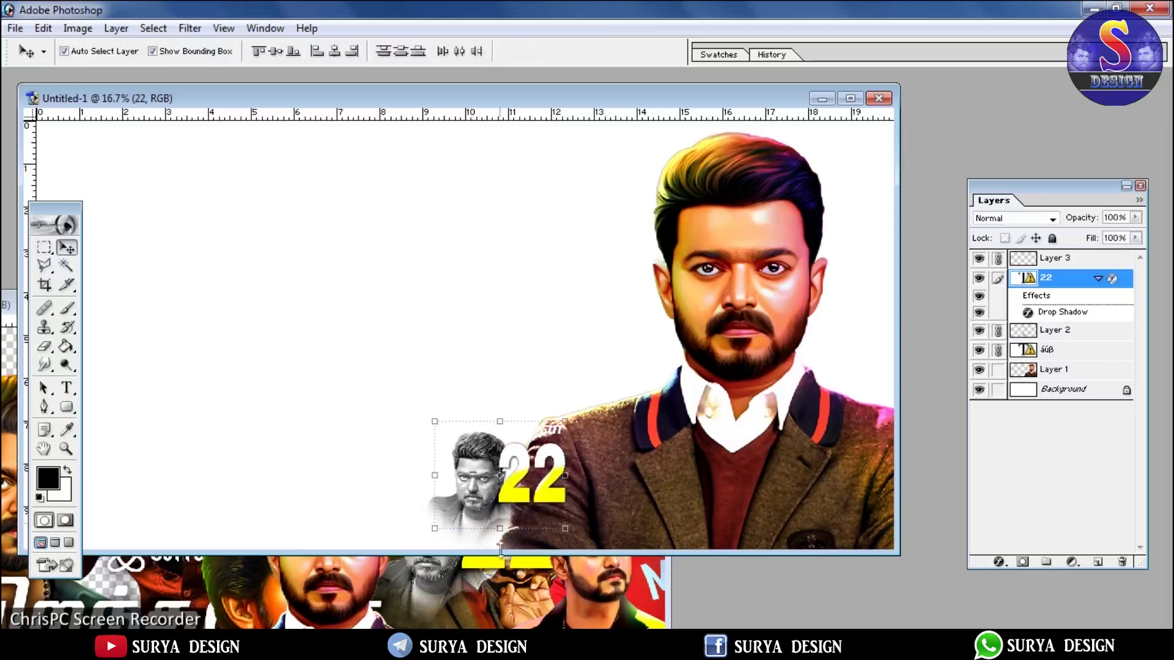
# - Copy the Tamil birthday greeting text into the new document's lower left and close the PSD collection without saving
pyautogui.click(370, 570)
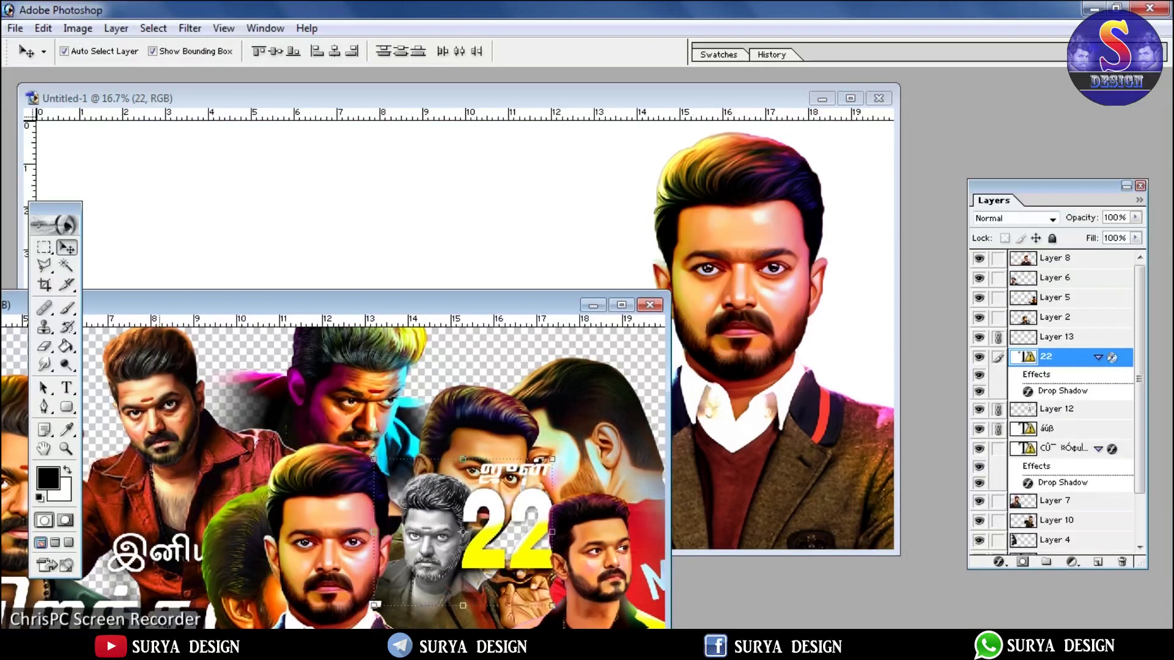
pyautogui.moveTo(178, 551); pyautogui.dragTo(198, 506)
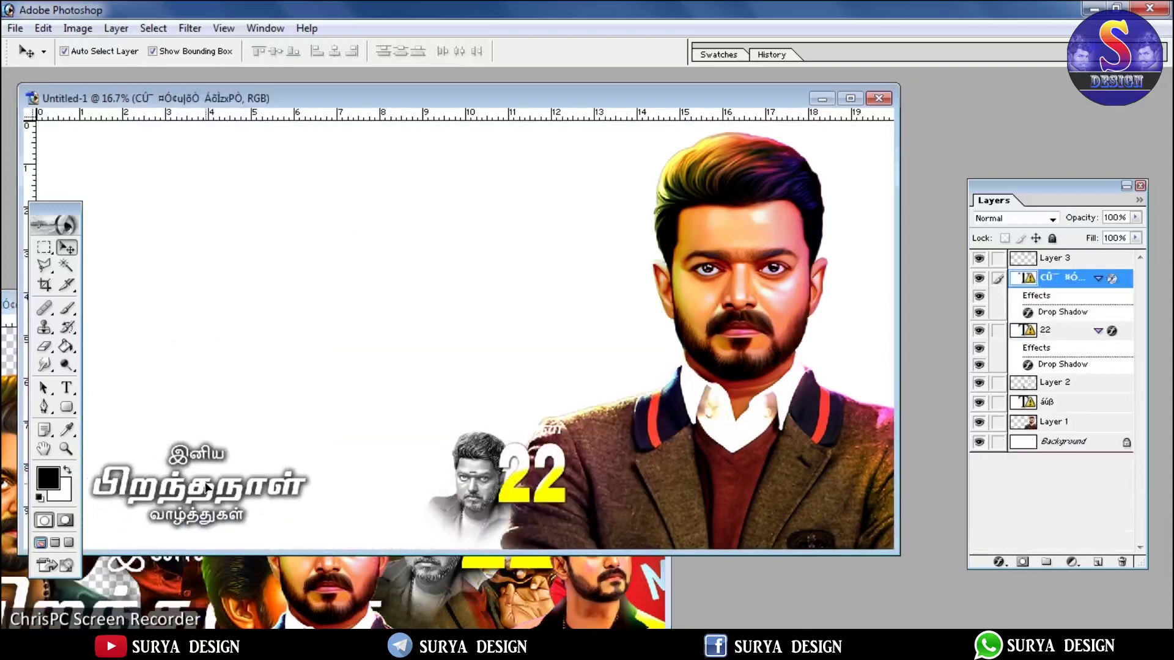
pyautogui.click(299, 601)
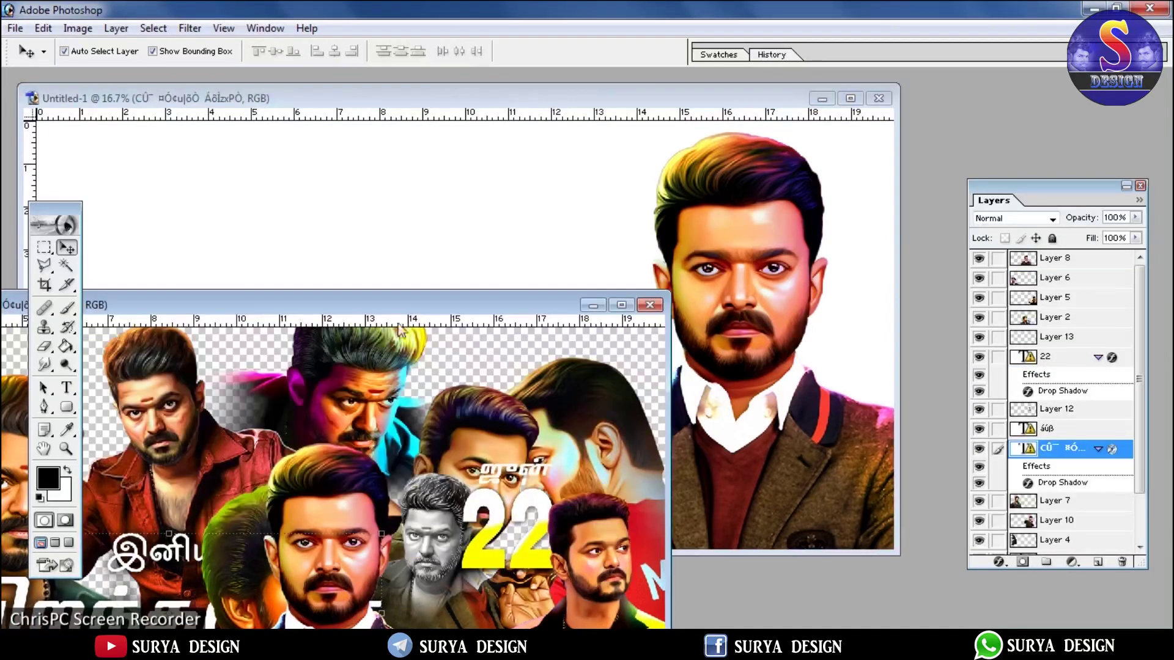
pyautogui.click(650, 304)
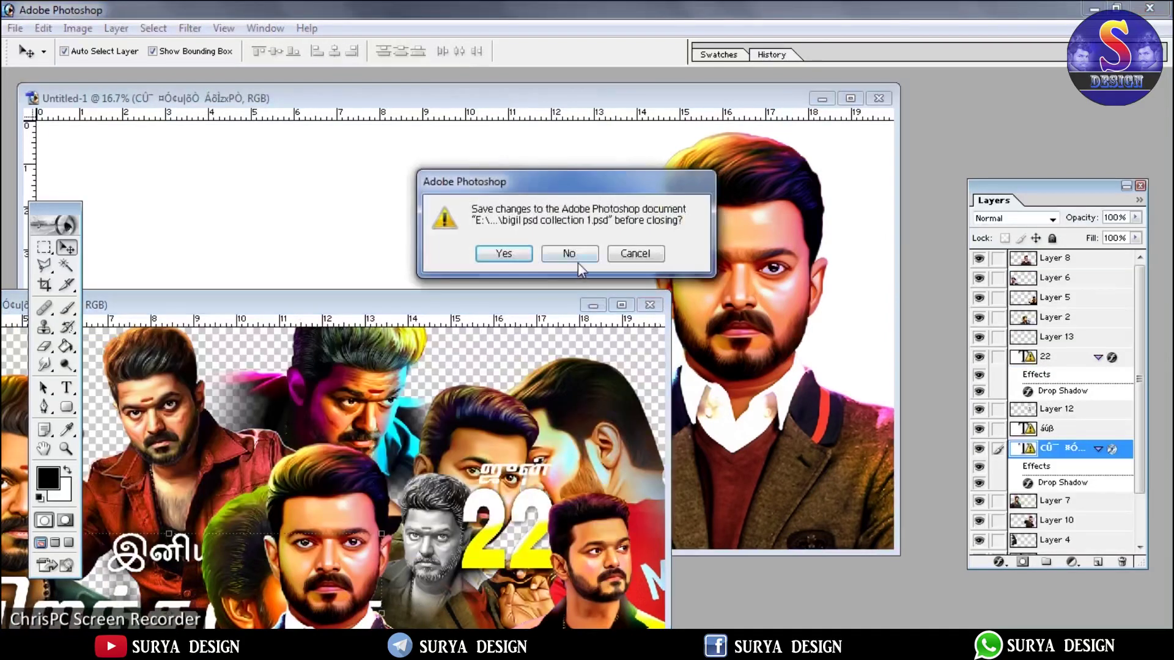
pyautogui.click(578, 263)
# - Enlarge the birthday greeting proportionally to 130.6%, accepting all missing fonts, and place it just left of the black-and-white portrait
pyautogui.moveTo(226, 489); pyautogui.dragTo(278, 486)
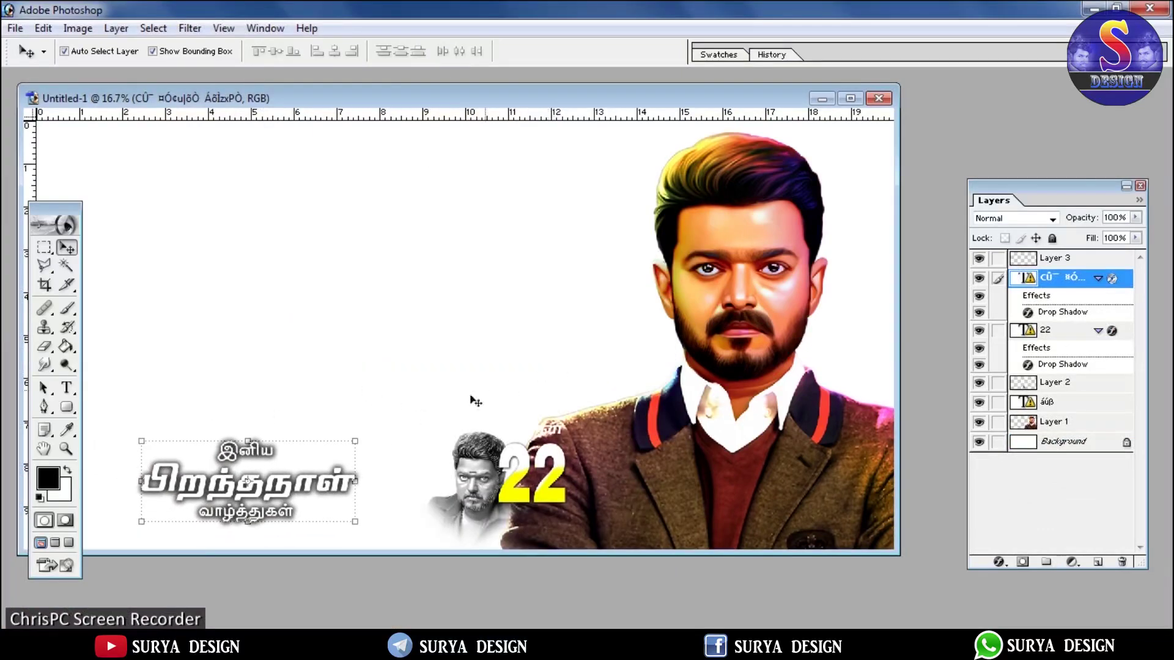
pyautogui.click(354, 442)
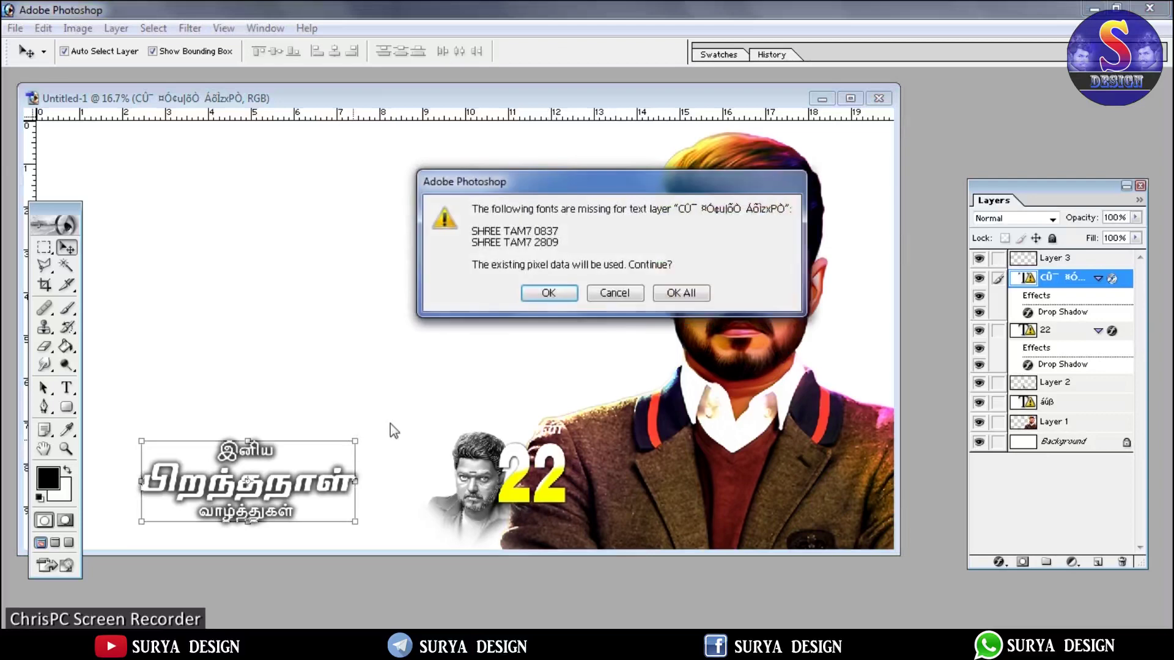
pyautogui.click(670, 297)
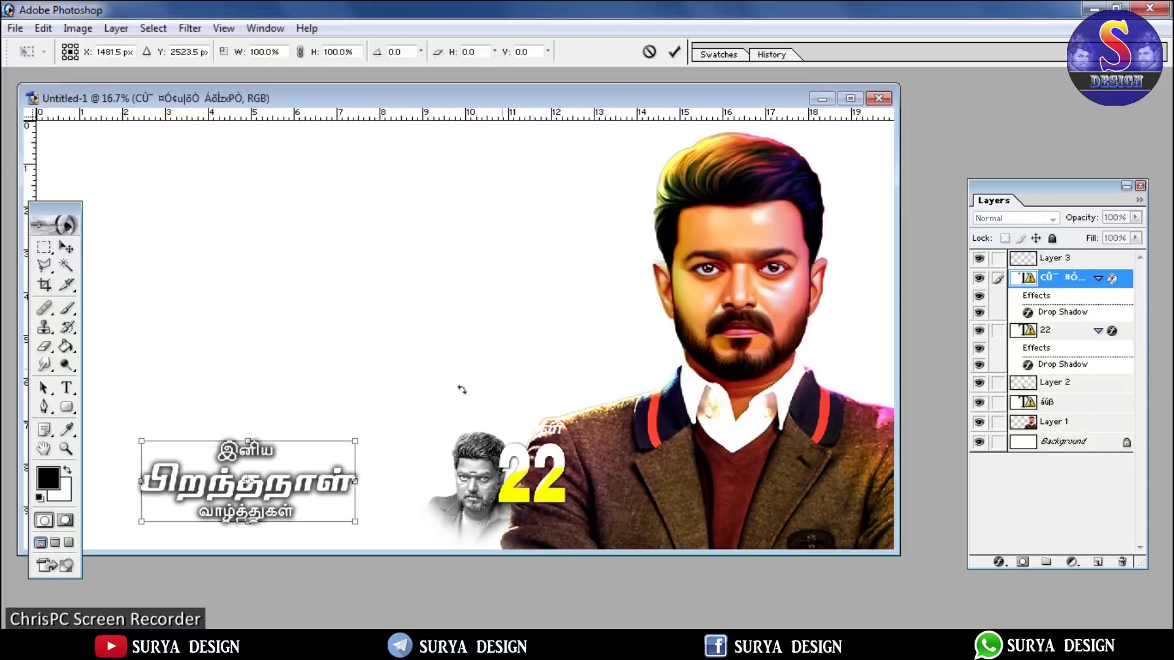
pyautogui.moveTo(353, 441); pyautogui.dragTo(417, 382)
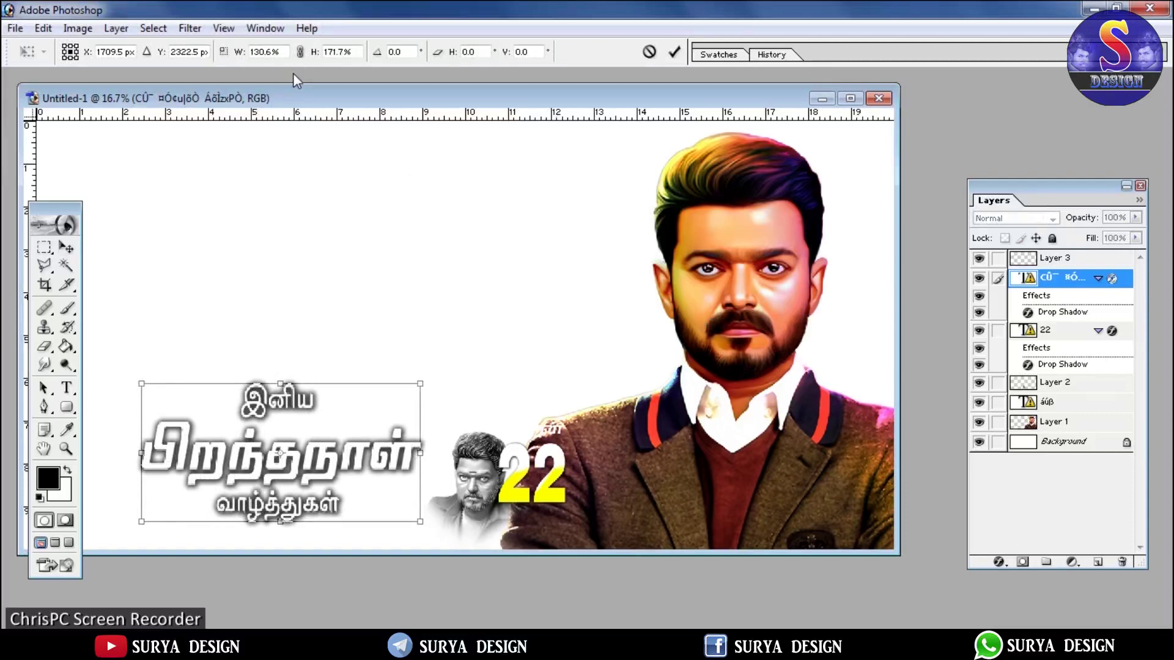
pyautogui.click(299, 52)
pyautogui.moveTo(308, 456); pyautogui.dragTo(300, 474)
pyautogui.press('Return')
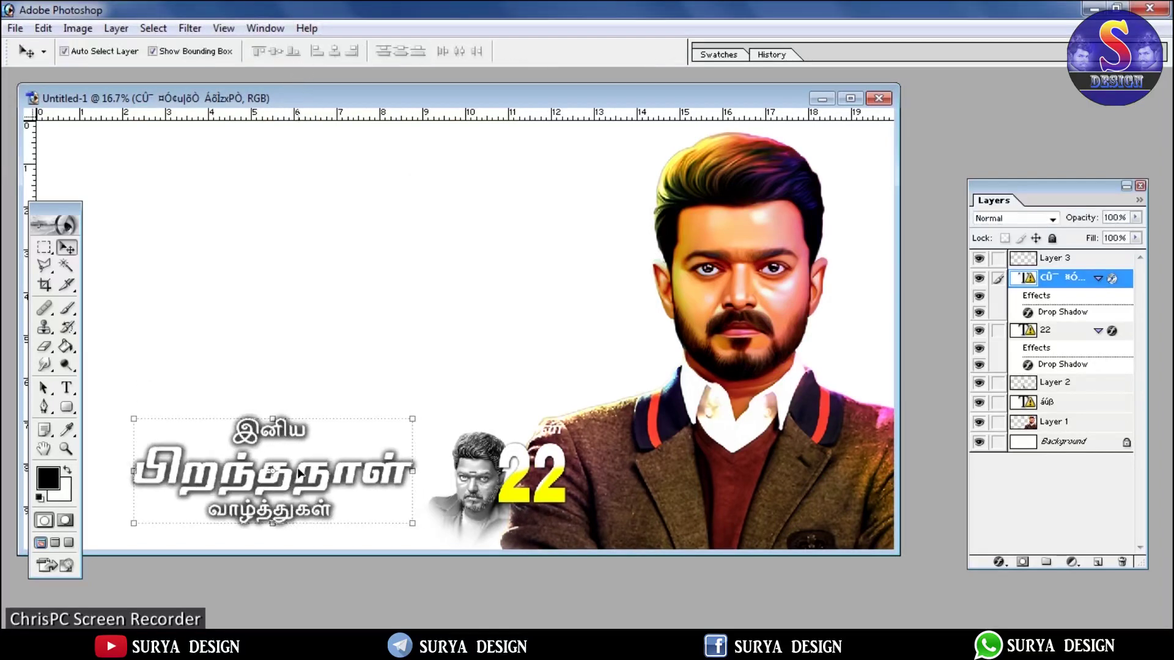
# - Move the linked "22" artwork and black-and-white portrait slightly upward
pyautogui.click(492, 505)
pyautogui.moveTo(483, 505); pyautogui.dragTo(481, 487)
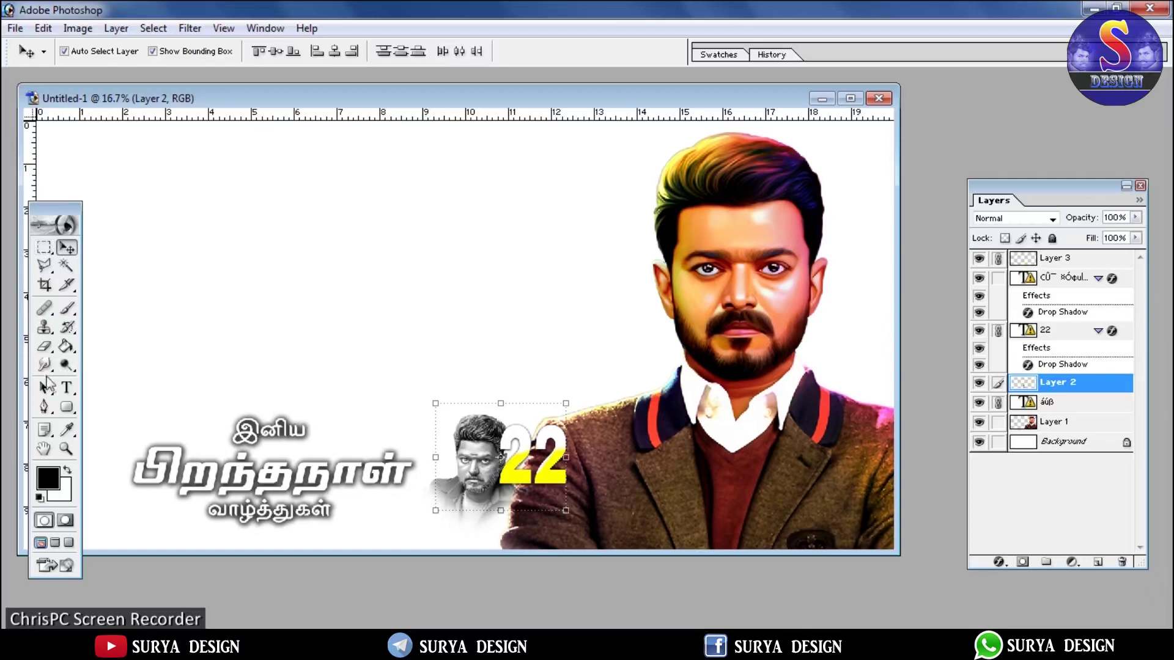
# - Create a black-filled rectangle about 1.4 by 2 inches on a new layer above the greeting, and deselect it
pyautogui.click(36, 254)
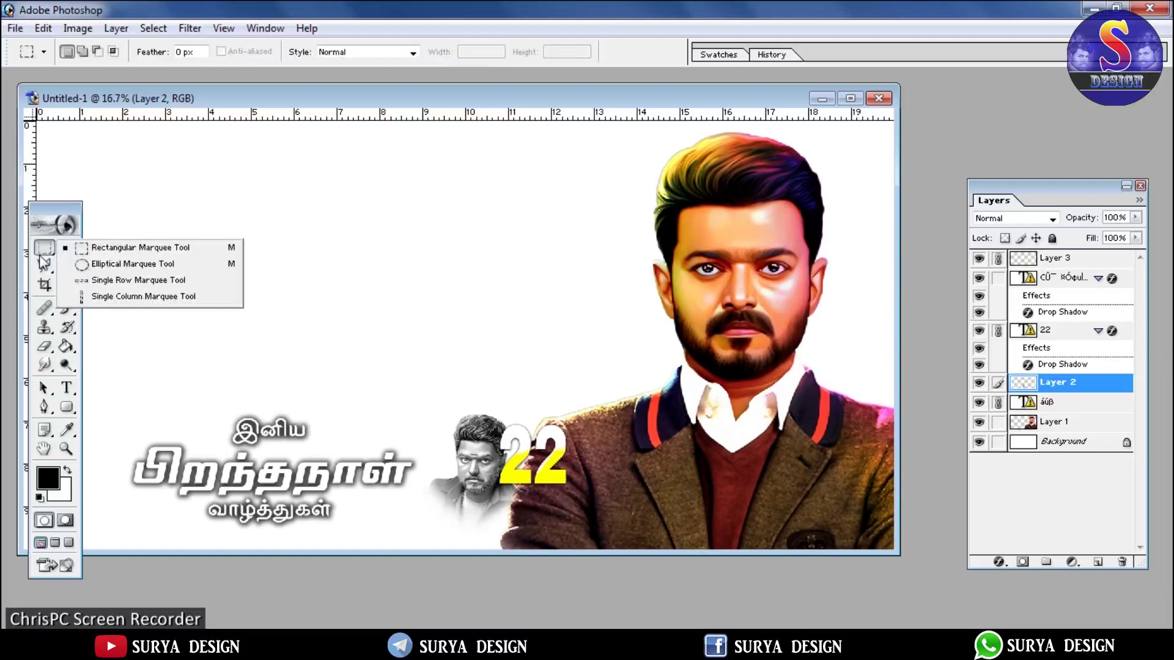
pyautogui.moveTo(94, 153); pyautogui.dragTo(131, 260)
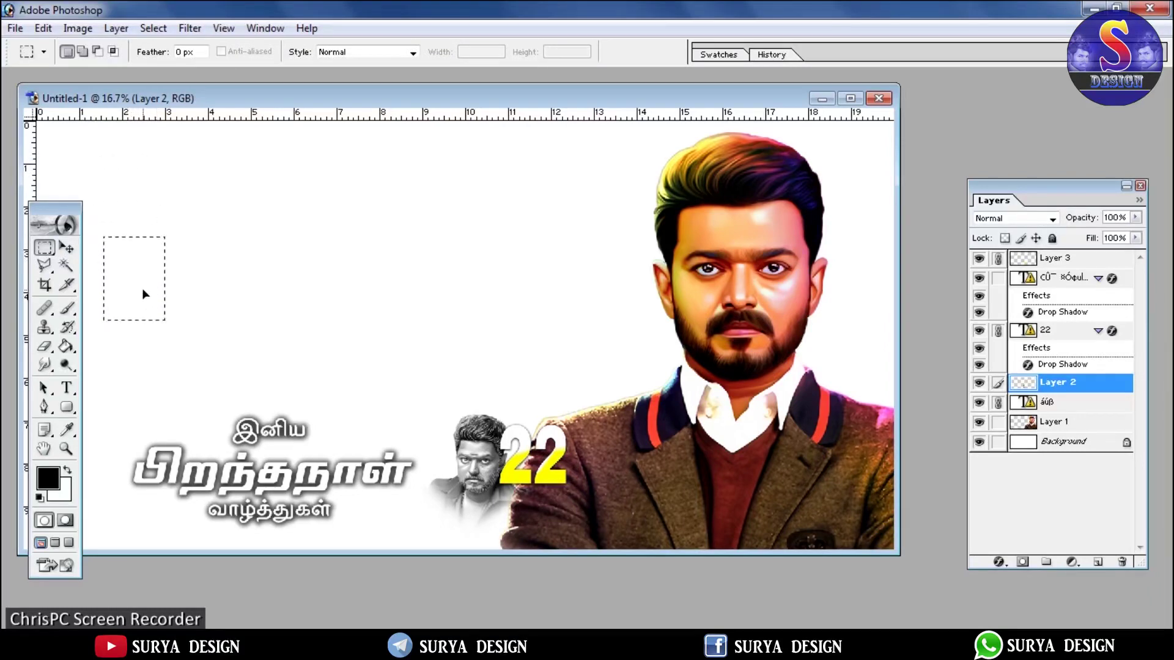
pyautogui.click(69, 346)
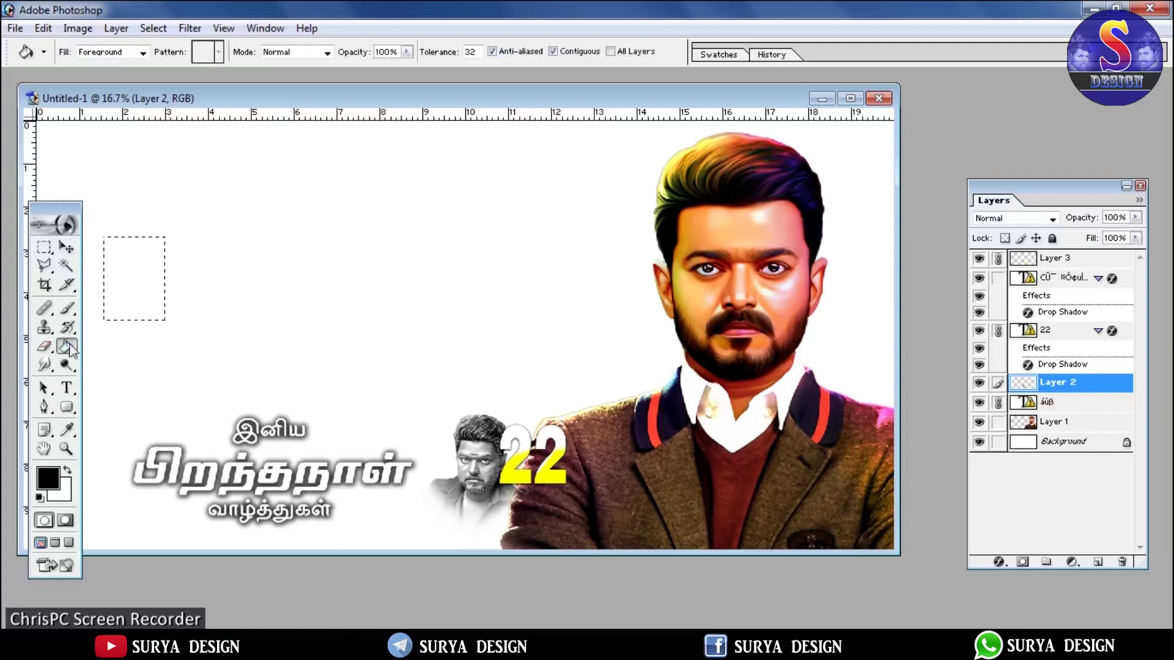
pyautogui.click(1097, 561)
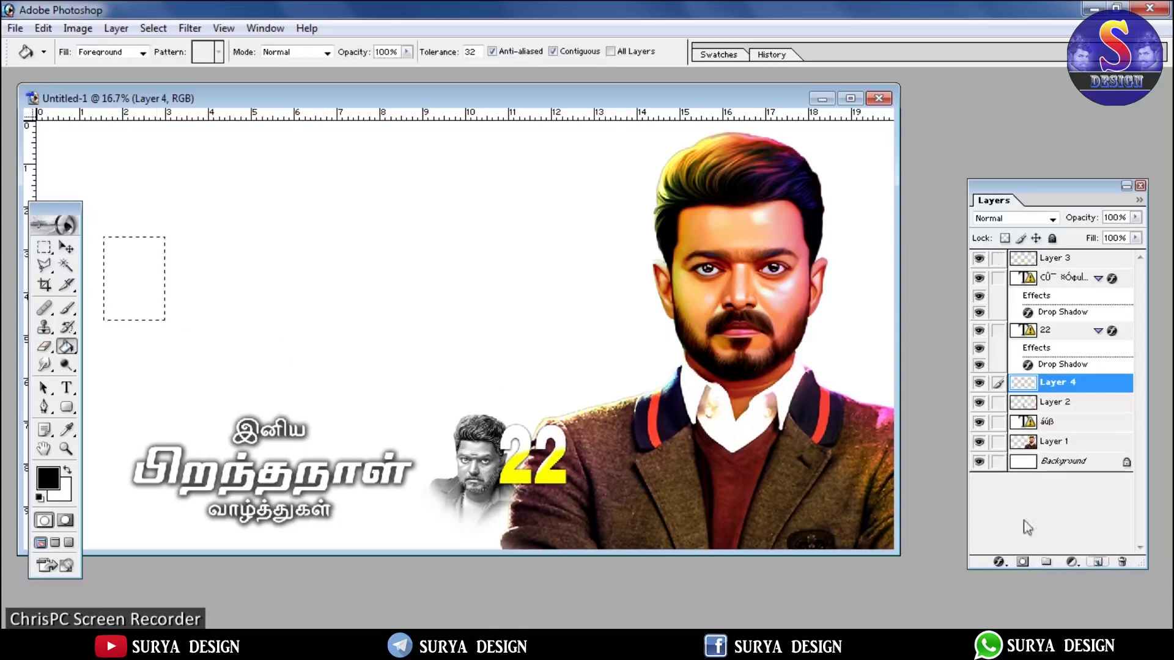
pyautogui.click(144, 251)
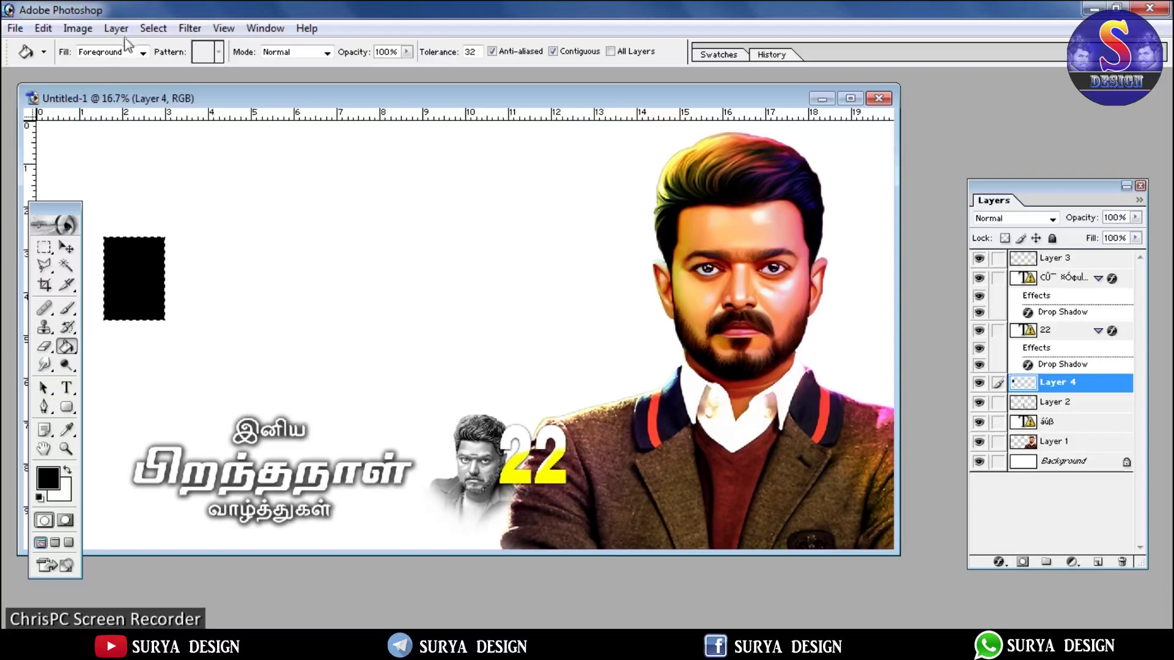
pyautogui.click(153, 28)
pyautogui.click(168, 63)
# - Duplicate the black rectangle twice using Layer via Copy and space the copies in a row to its right
pyautogui.click(68, 249)
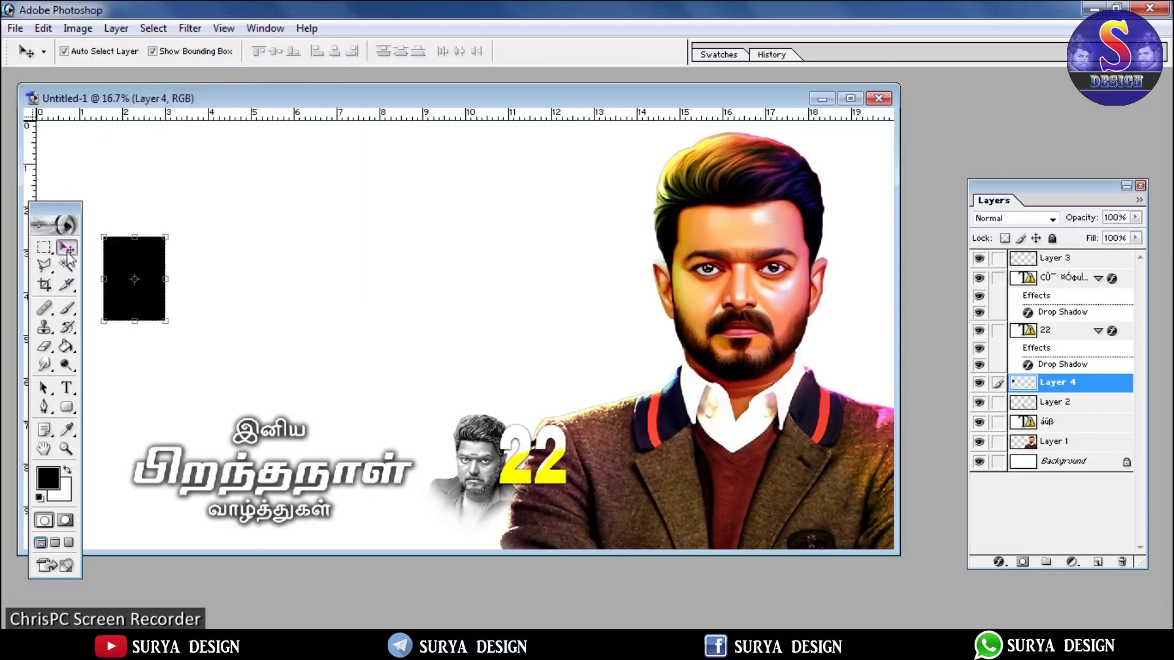
pyautogui.click(122, 28)
pyautogui.moveTo(146, 45)
pyautogui.click(394, 129)
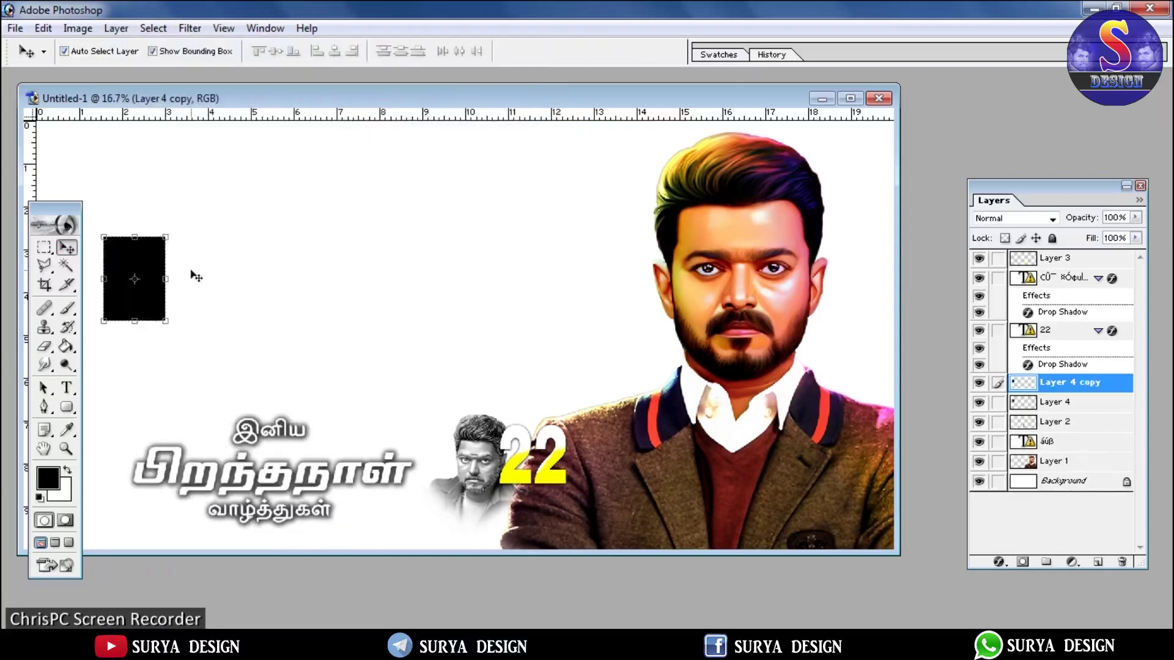
pyautogui.moveTo(159, 280); pyautogui.dragTo(245, 279)
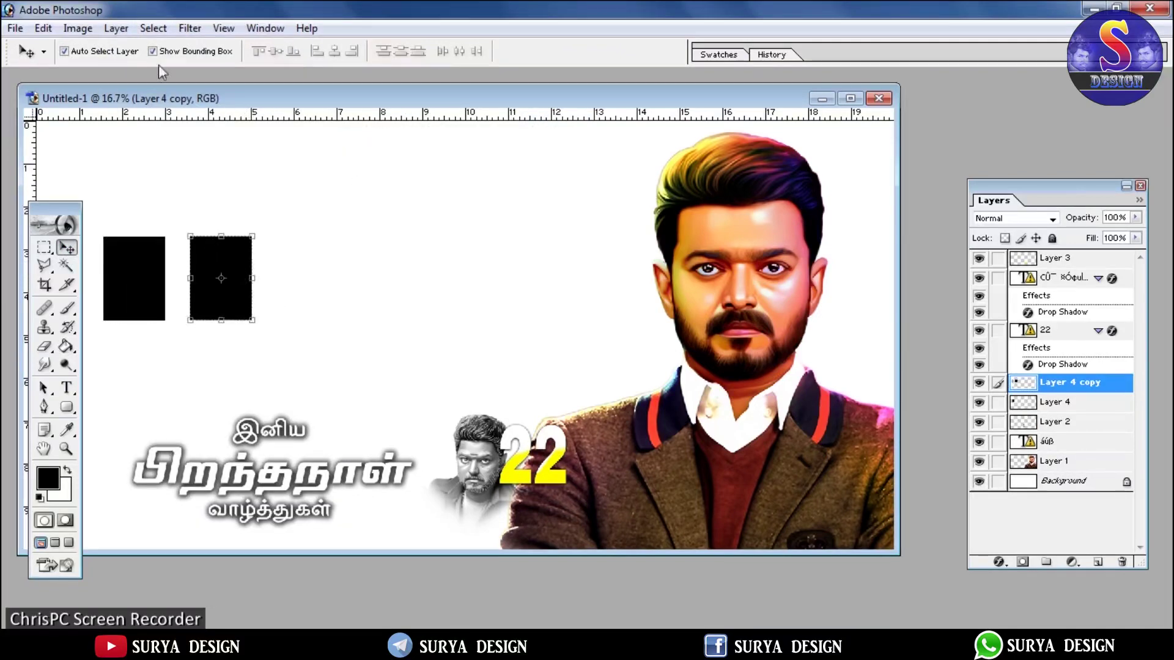
pyautogui.click(116, 28)
pyautogui.moveTo(143, 48)
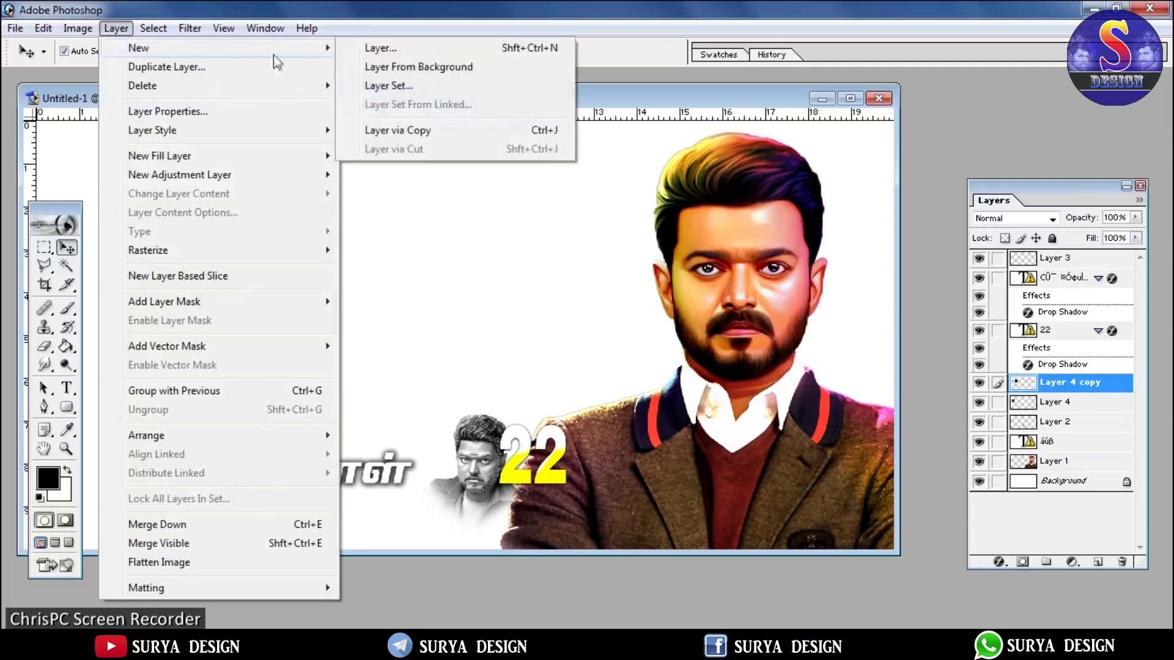
pyautogui.click(401, 130)
pyautogui.moveTo(230, 285); pyautogui.dragTo(308, 285)
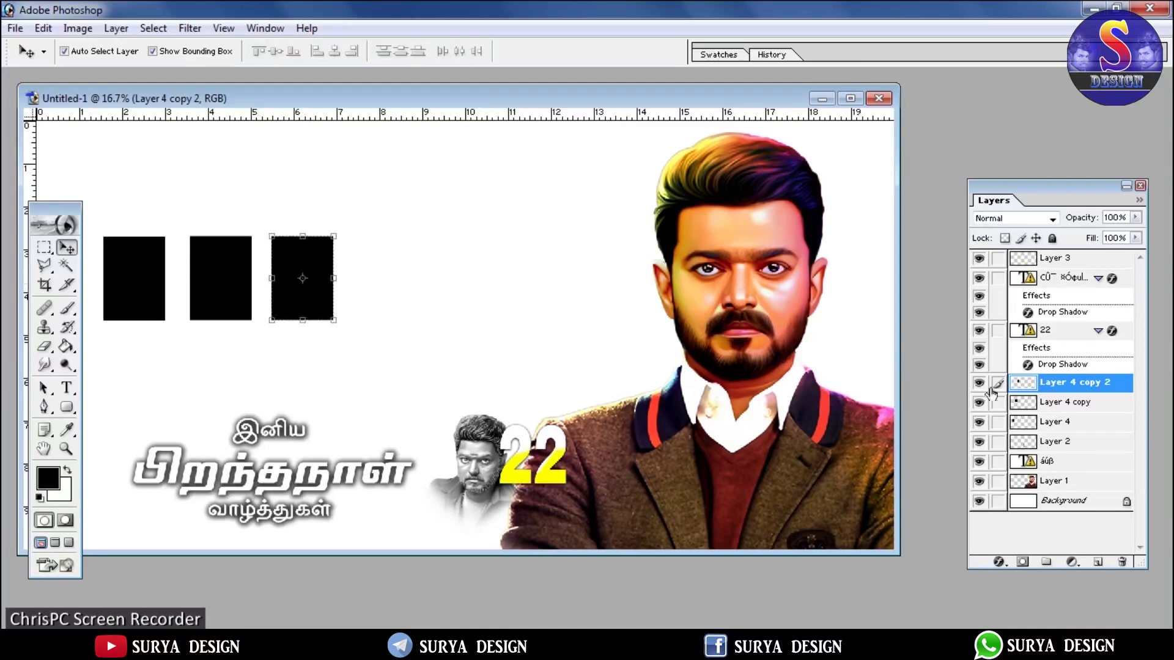
# - Try to align the three linked black rectangles by their right edges, and revert to the state before the alignment
pyautogui.click(997, 422)
pyautogui.click(998, 402)
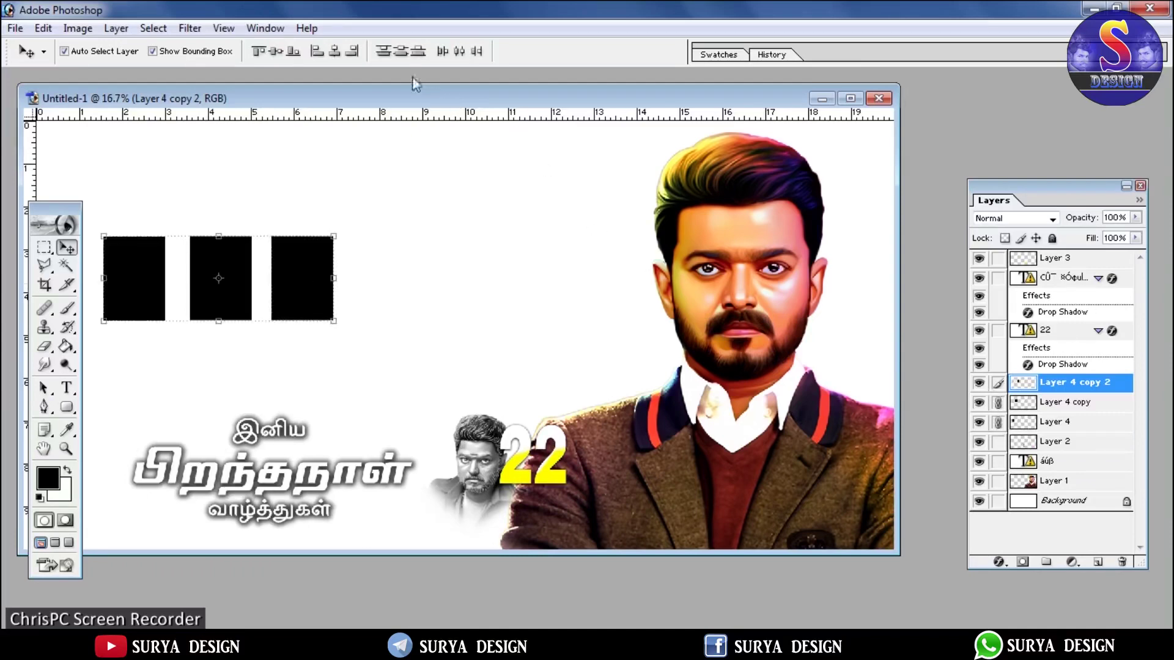
pyautogui.click(352, 51)
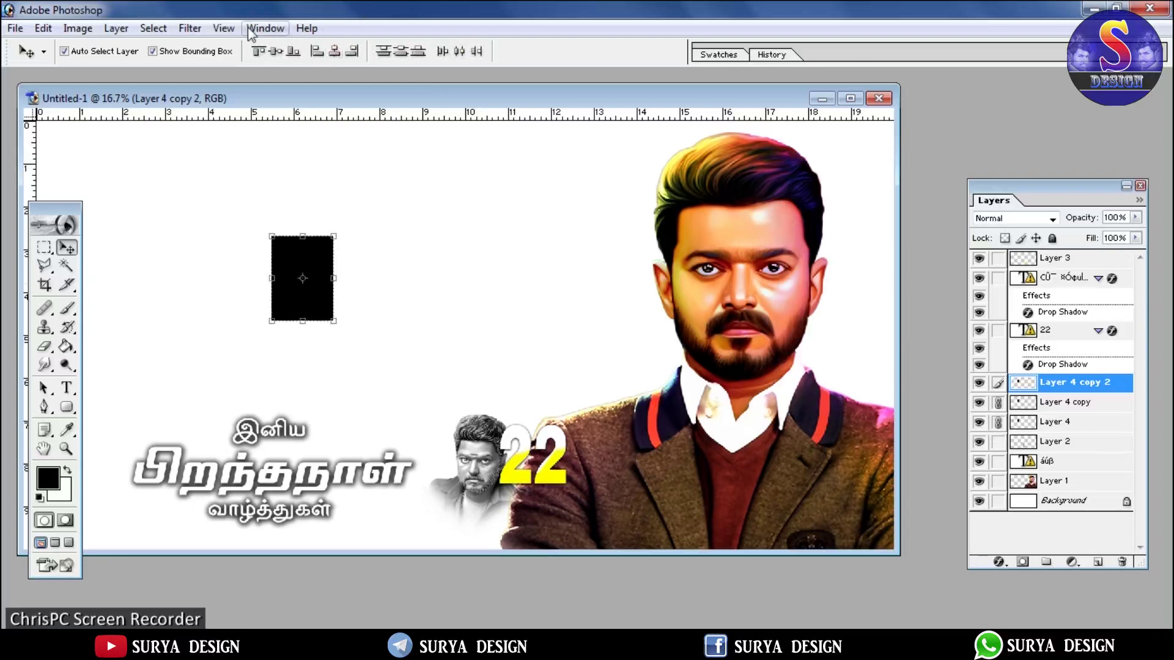
pyautogui.click(770, 54)
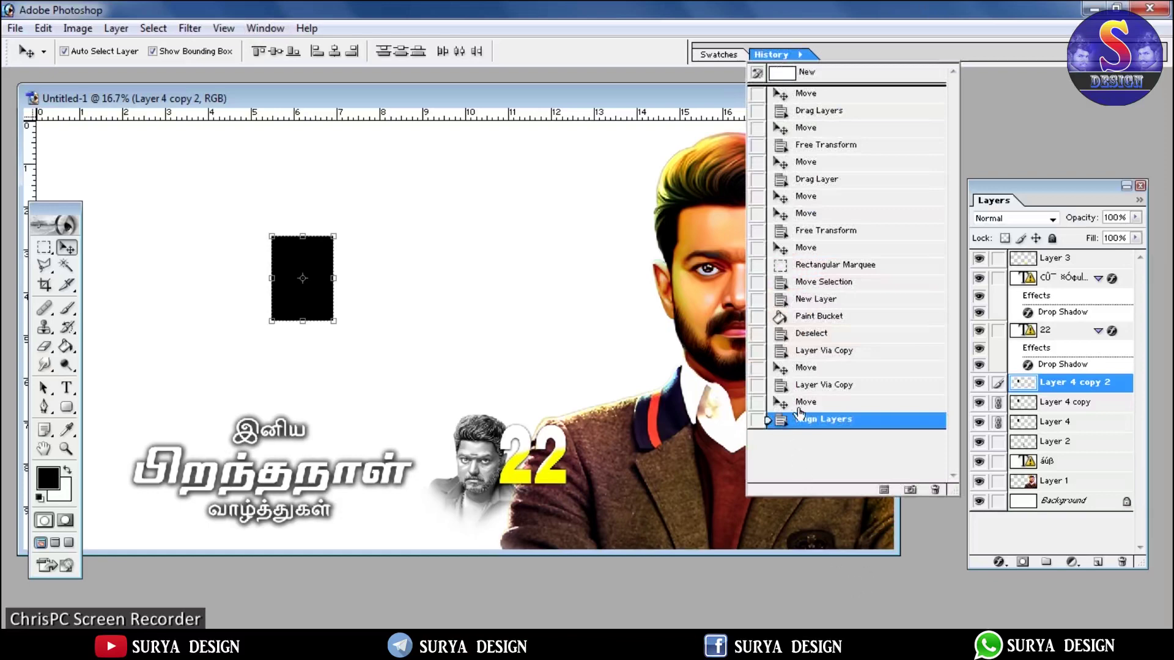
pyautogui.click(801, 403)
pyautogui.click(318, 285)
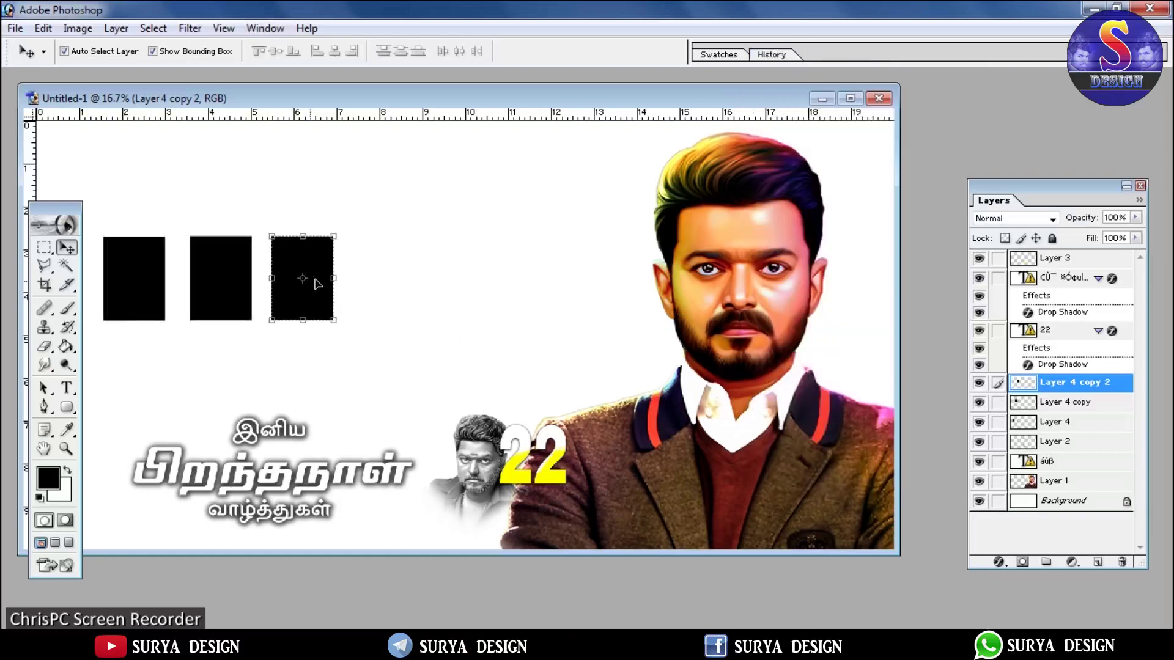
# - Link the three black rectangle layers and move the row down and right, above the birthday greeting
pyautogui.click(997, 422)
pyautogui.click(997, 402)
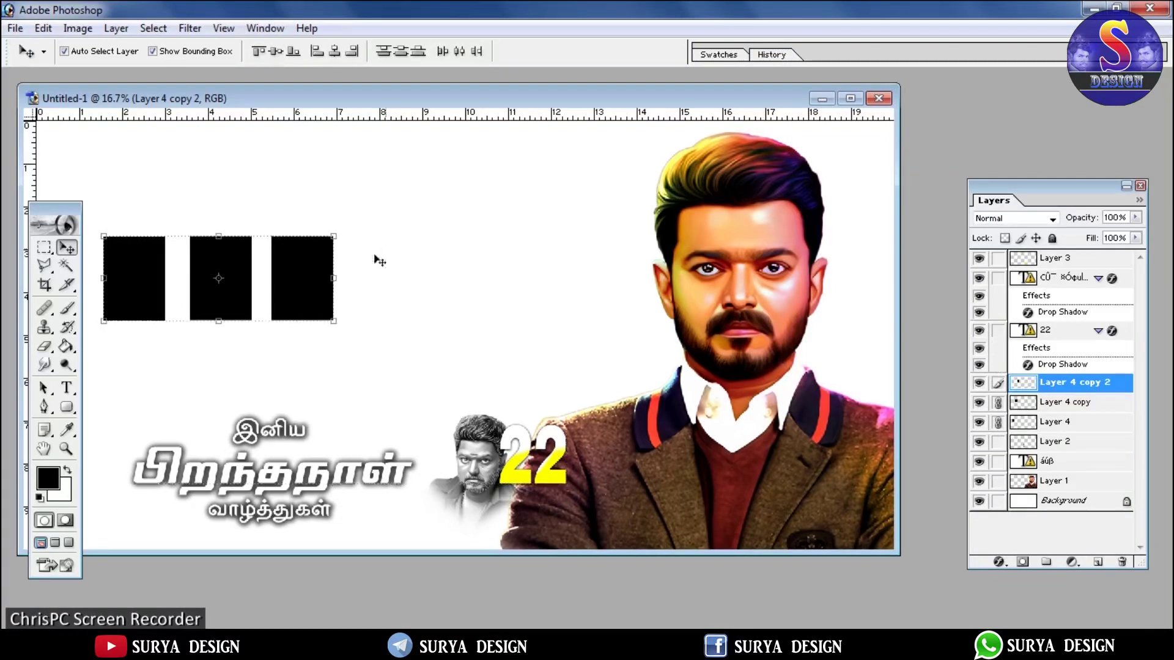
pyautogui.moveTo(324, 292); pyautogui.dragTo(367, 336)
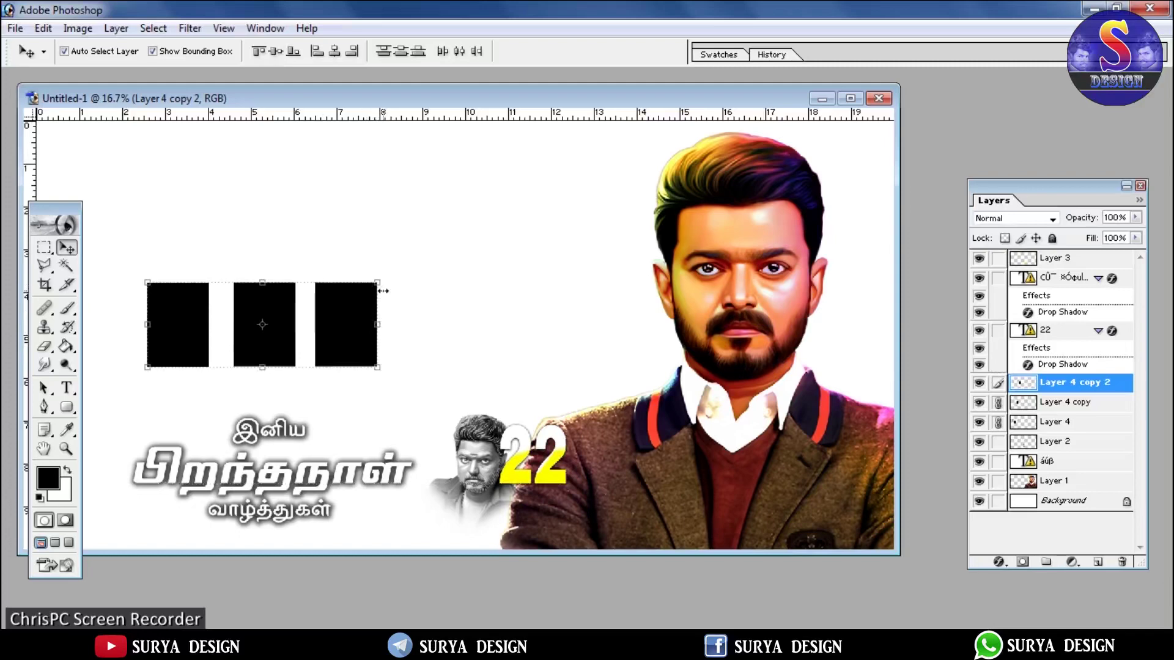
# - Enlarge the linked rectangles proportionally to 115.7% with a 0.7° rotation, keeping the row just above the greeting
pyautogui.click(379, 282)
pyautogui.moveTo(380, 282); pyautogui.dragTo(414, 262)
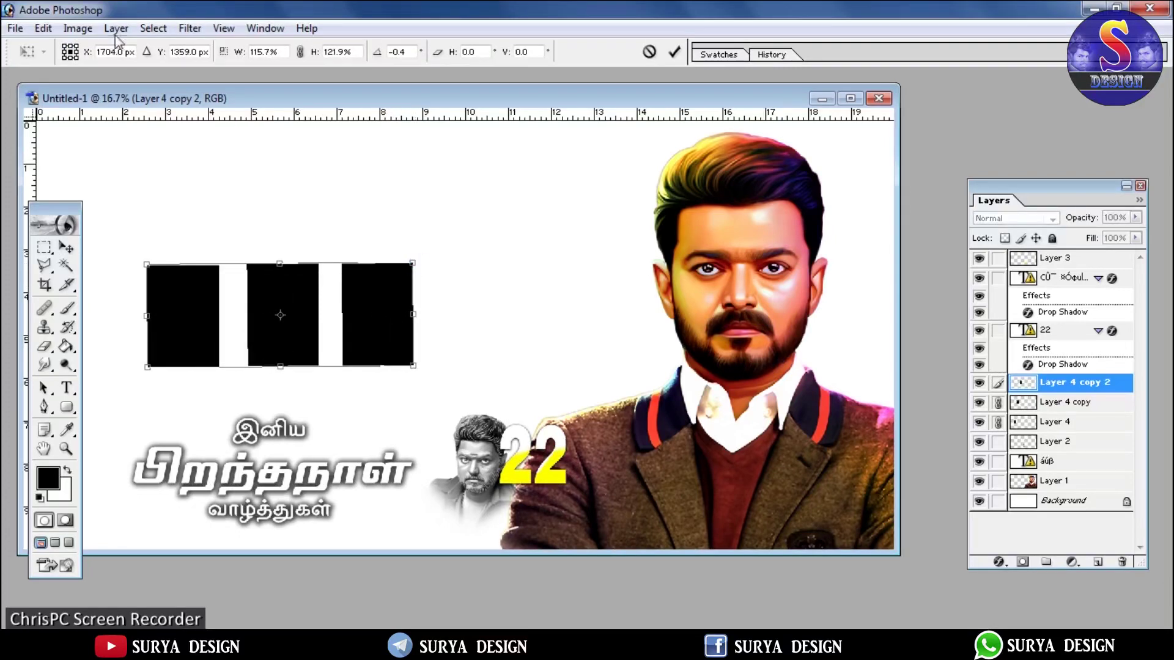
pyautogui.click(300, 52)
pyautogui.moveTo(387, 322); pyautogui.dragTo(387, 334)
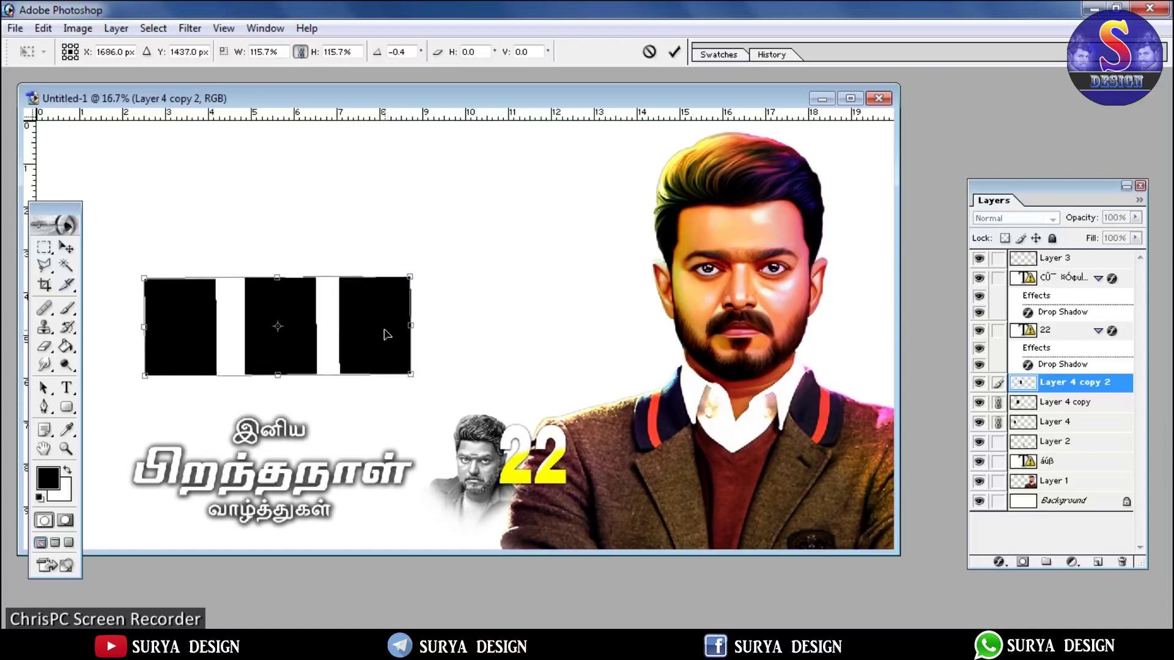
pyautogui.moveTo(414, 400); pyautogui.dragTo(412, 401)
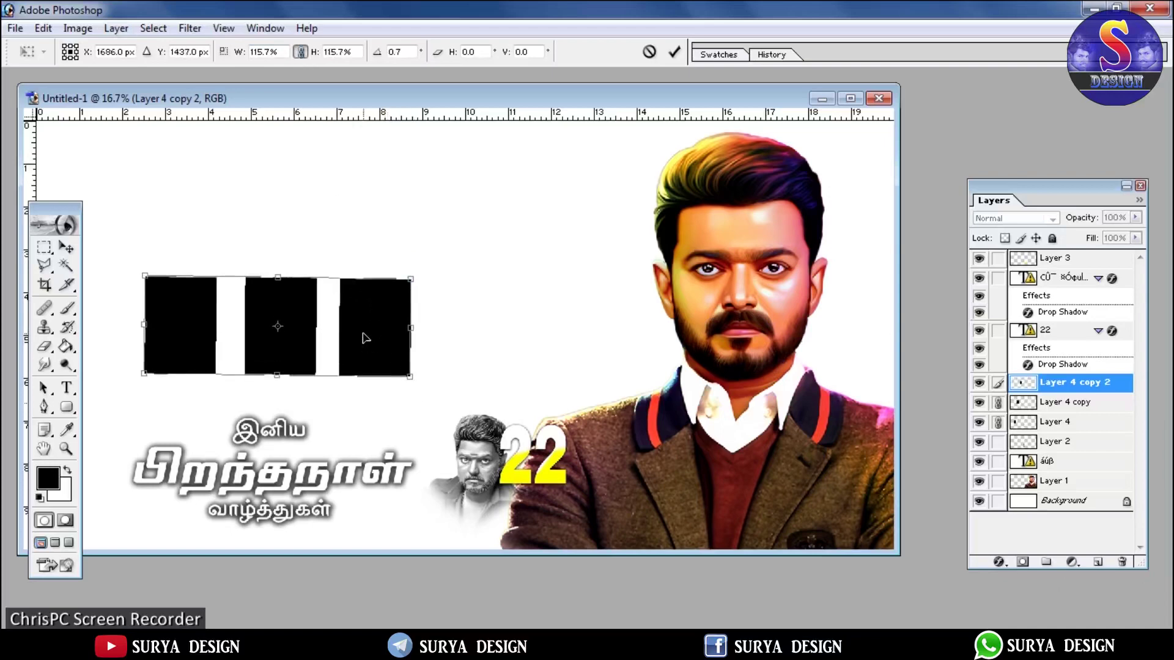
pyautogui.press('Return')
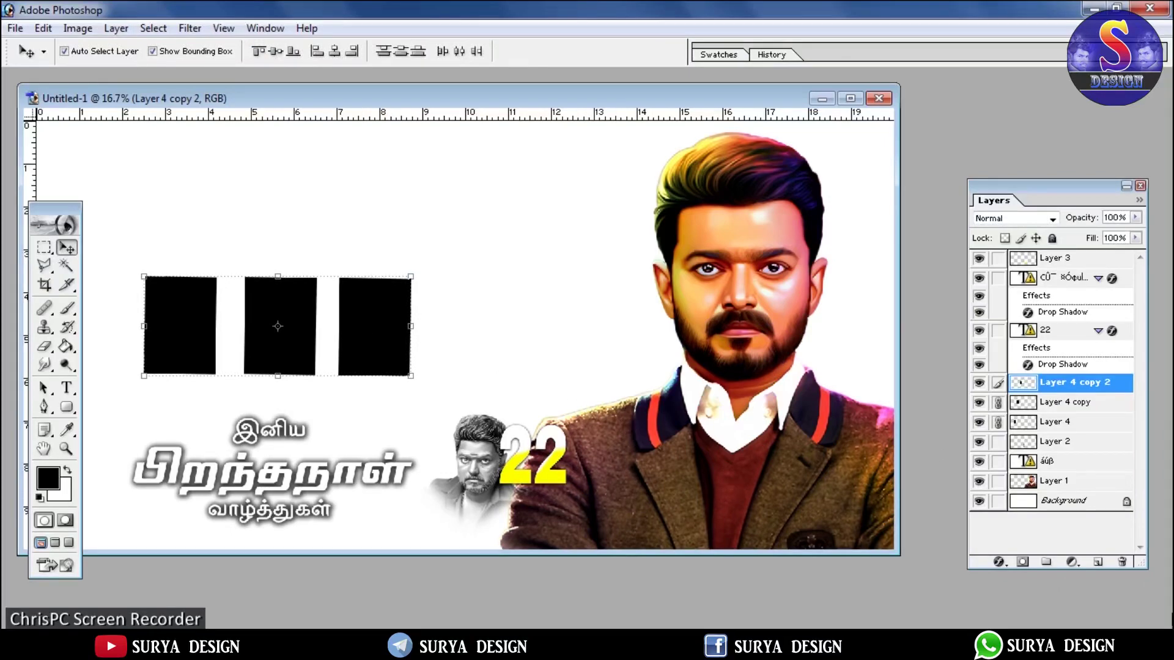
# - Select the Background layer and open the Foreground to Background gradient for editing at its starting colour stop
pyautogui.click(1084, 503)
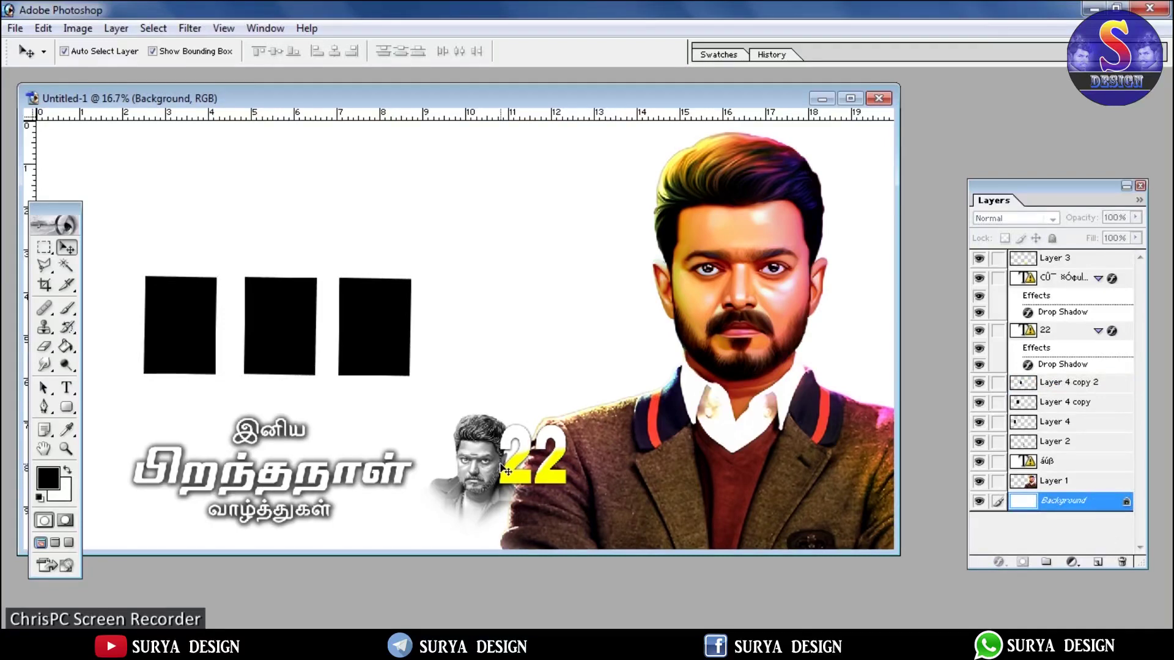
pyautogui.click(65, 346)
pyautogui.click(124, 349)
pyautogui.click(118, 52)
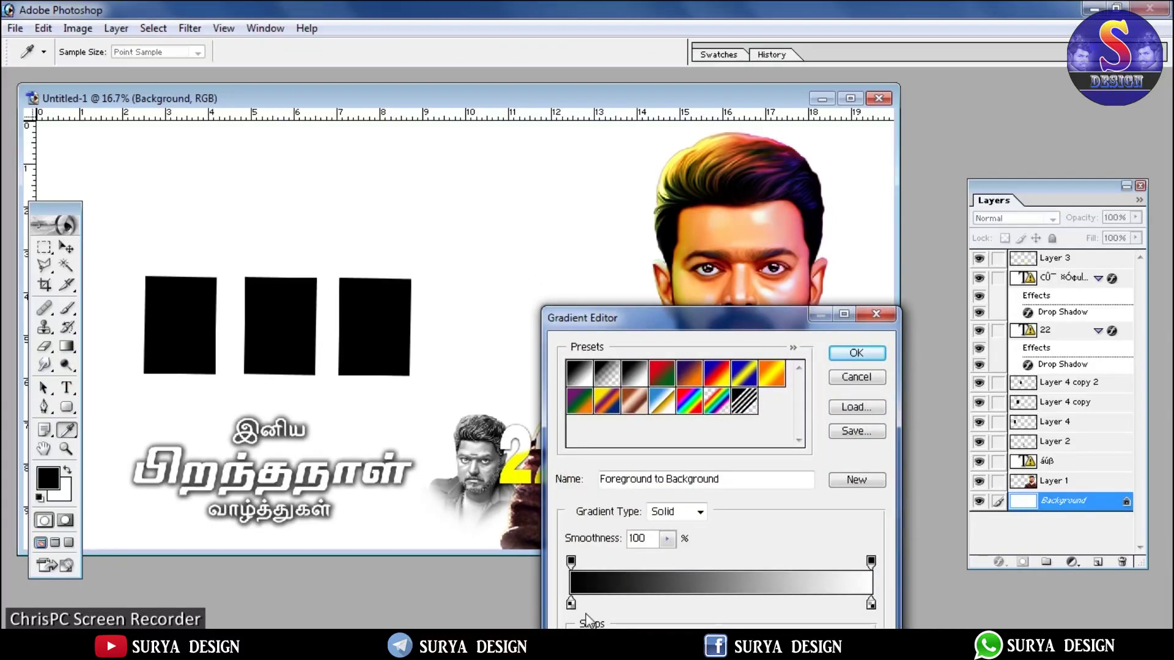
pyautogui.click(570, 604)
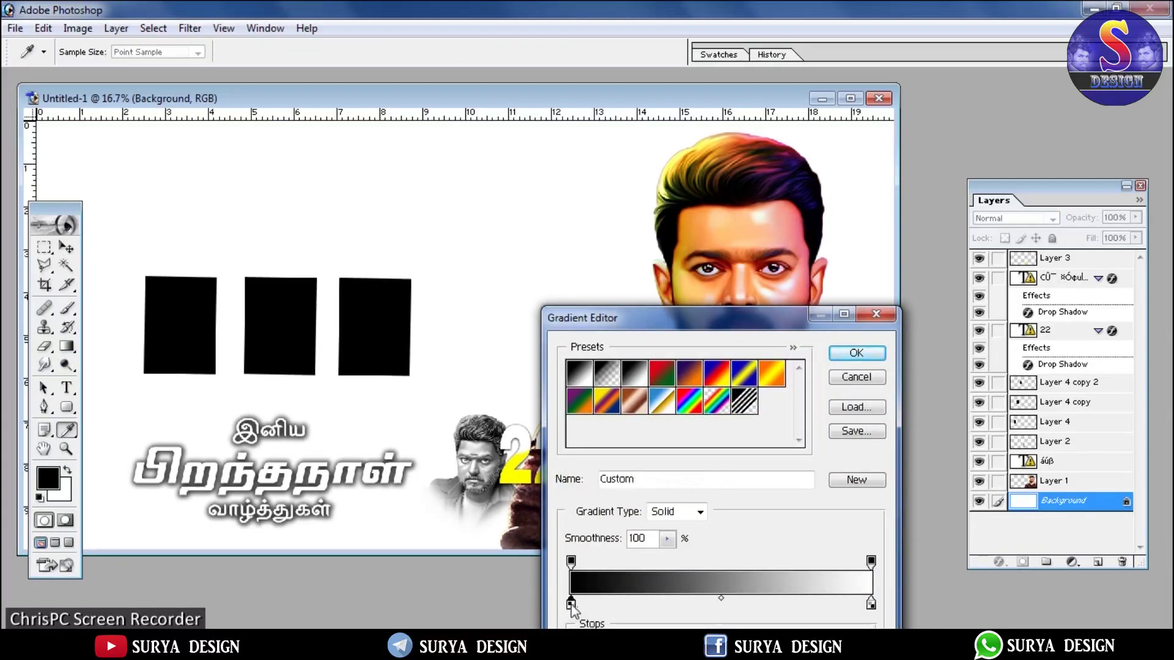
pyautogui.moveTo(792, 322); pyautogui.dragTo(782, 209)
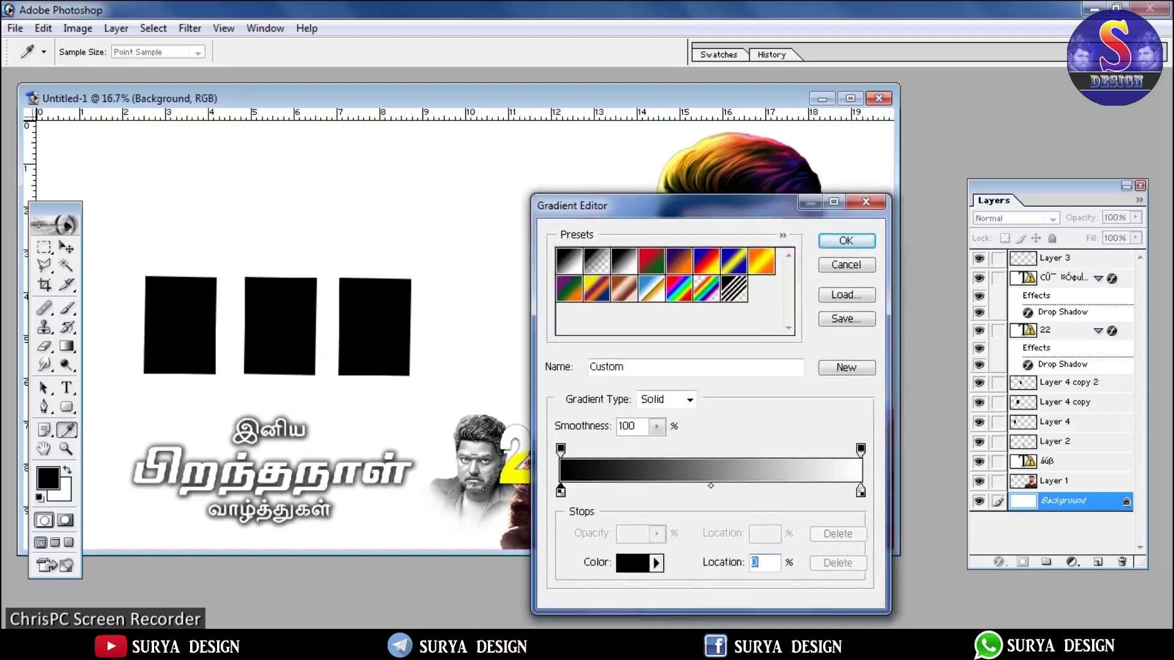
# - Set the gradient's starting colour stop to teal 098CA8 and accept the custom gradient
pyautogui.click(630, 564)
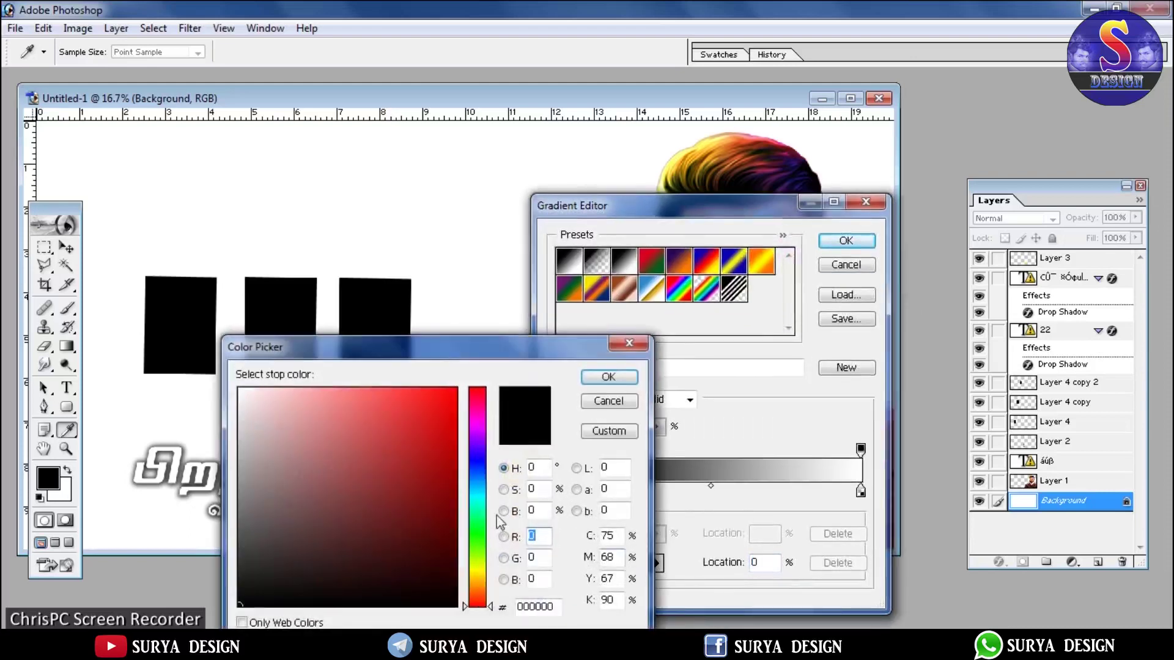
pyautogui.click(483, 478)
pyautogui.click(483, 489)
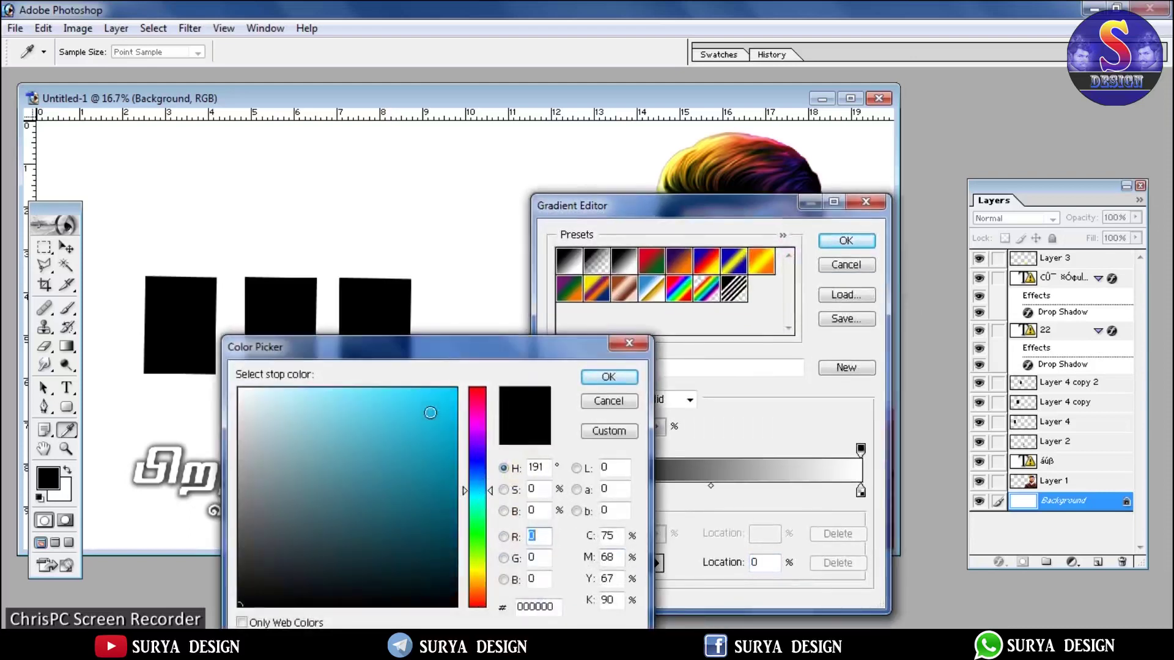
pyautogui.click(455, 390)
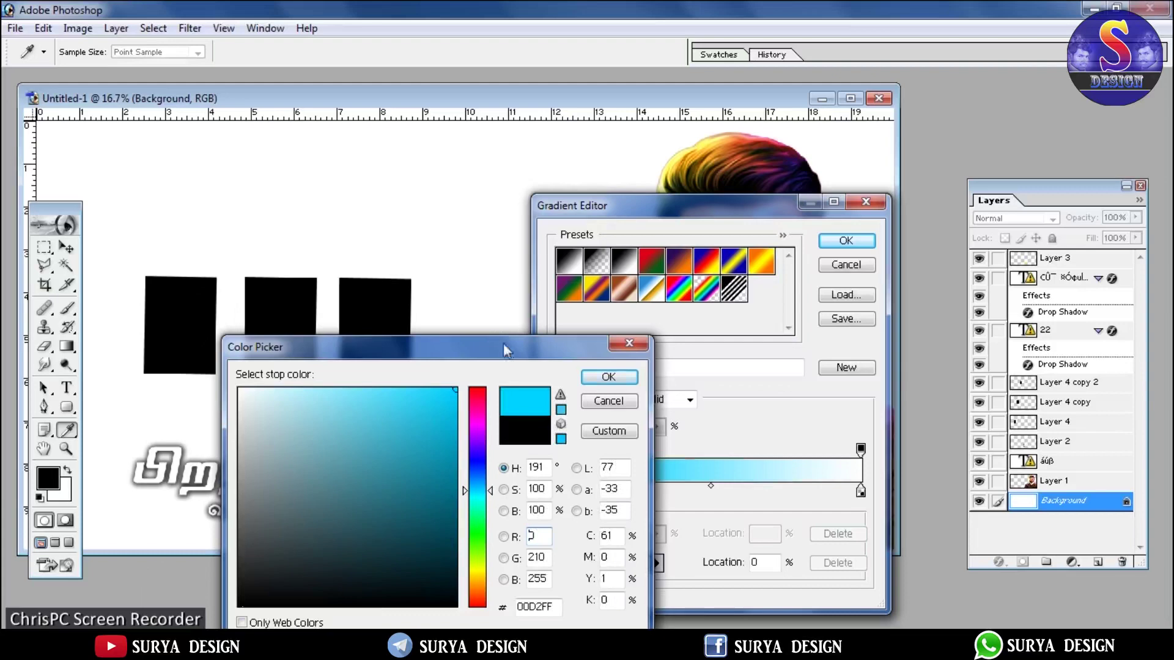
pyautogui.click(611, 377)
pyautogui.click(633, 562)
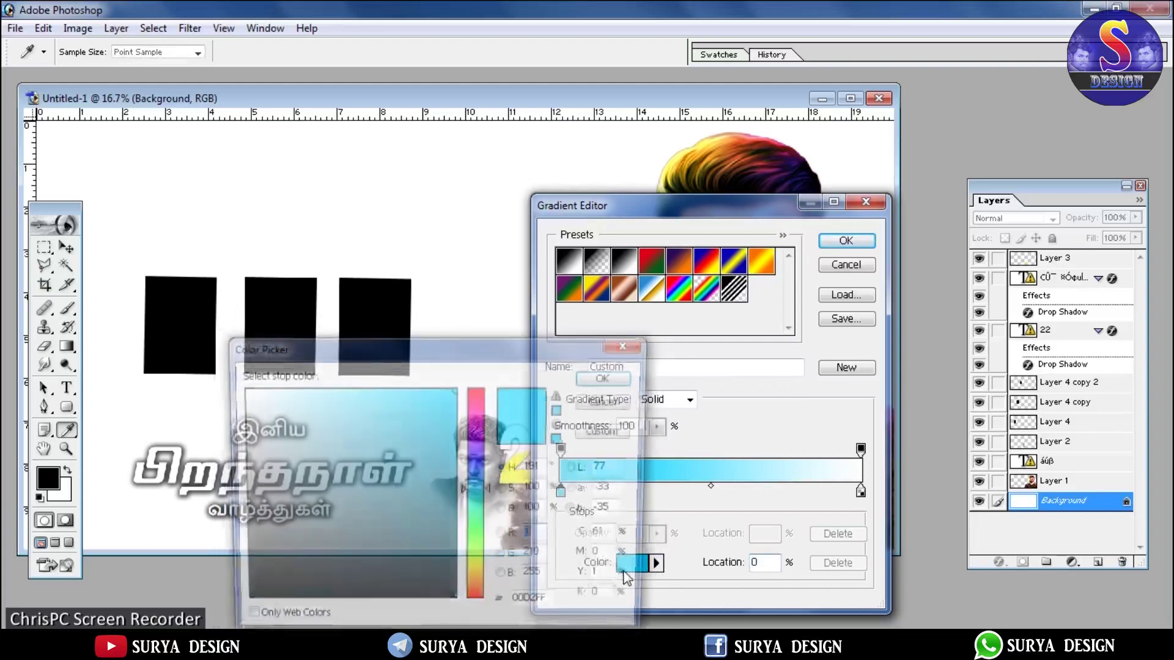
pyautogui.click(434, 421)
pyautogui.moveTo(433, 422); pyautogui.dragTo(445, 462)
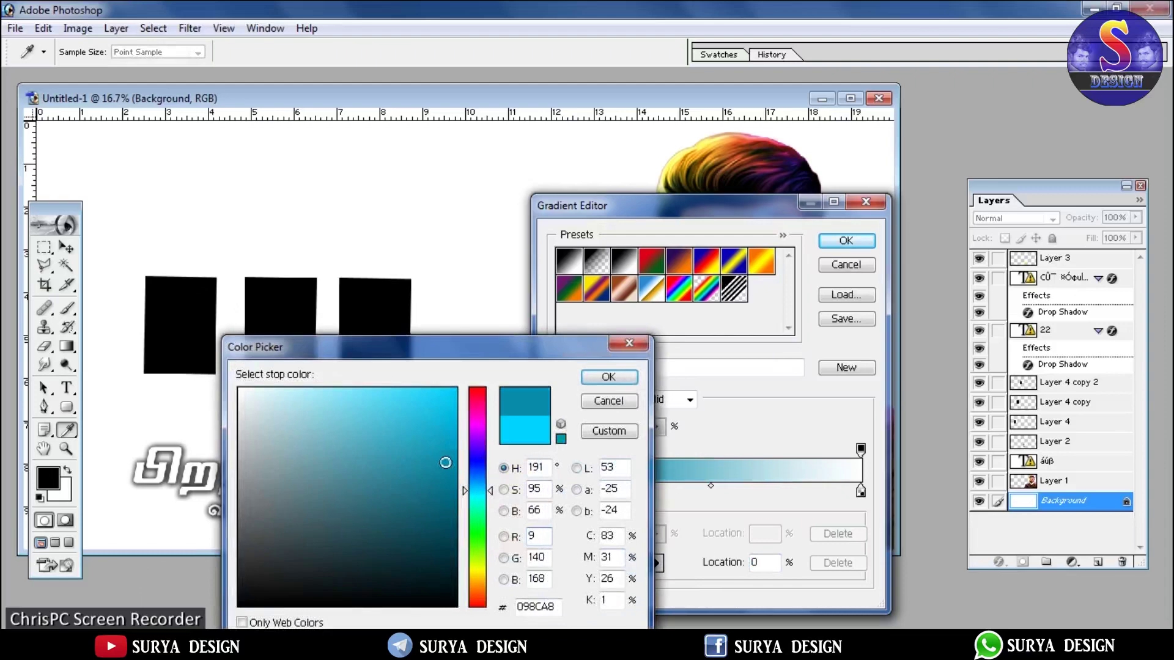
pyautogui.click(618, 377)
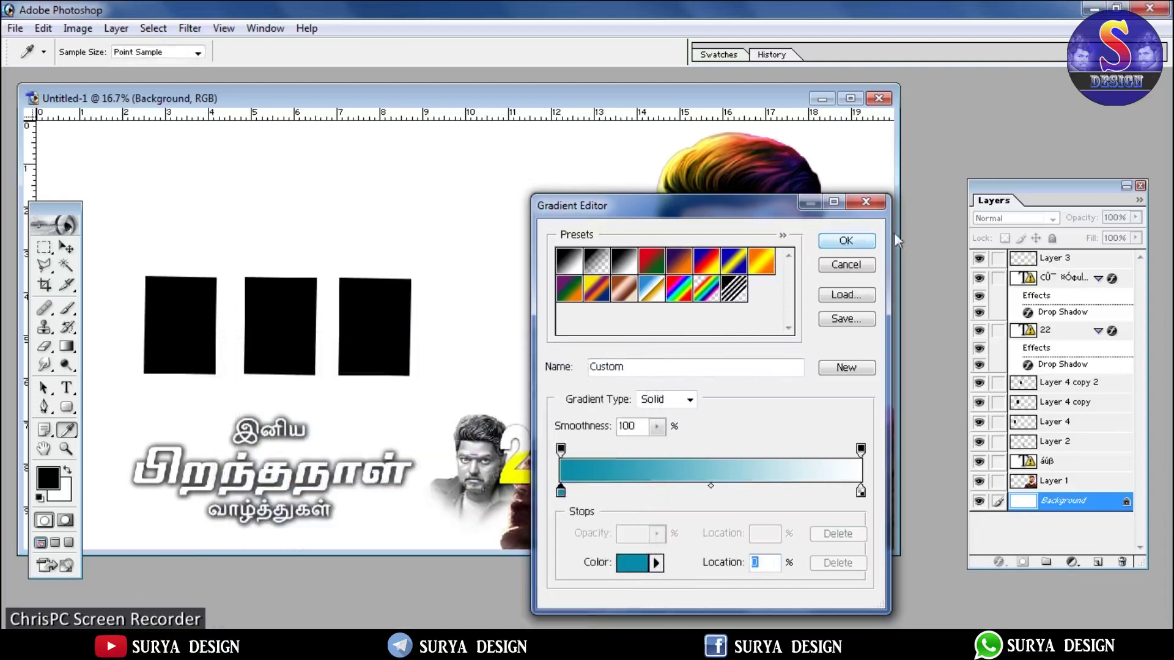
pyautogui.click(871, 247)
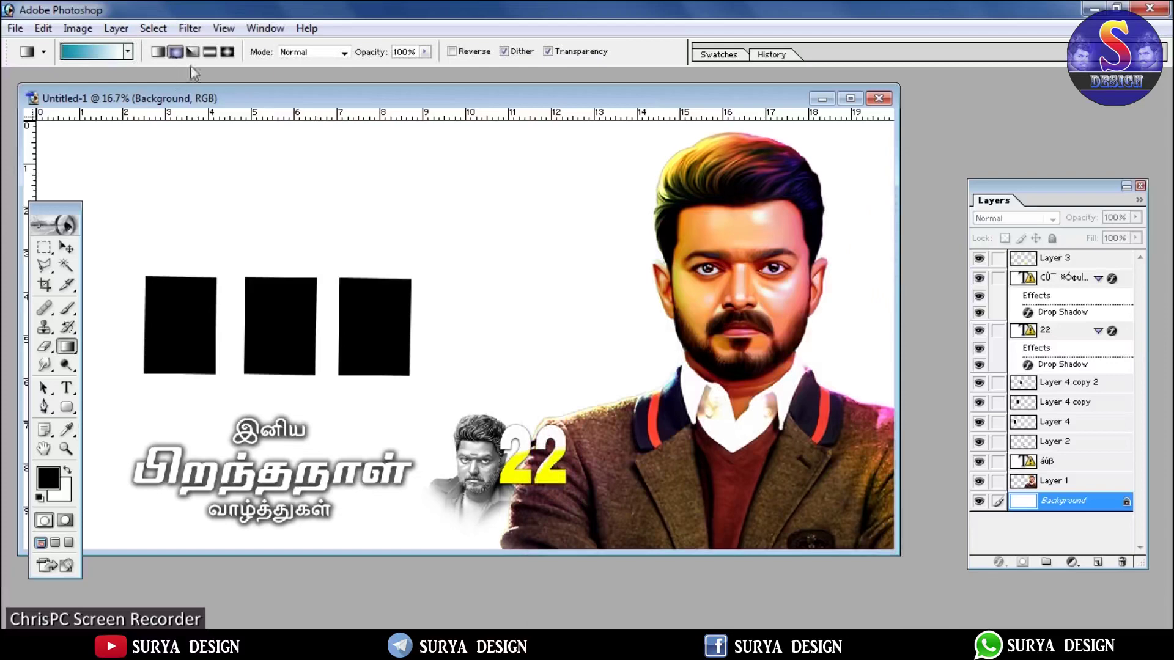
# - Fill the Background layer with a wide radial teal-to-white gradient centred at the third black rectangle and reaching the banner's upper-right edge
pyautogui.moveTo(429, 351); pyautogui.dragTo(797, 174)
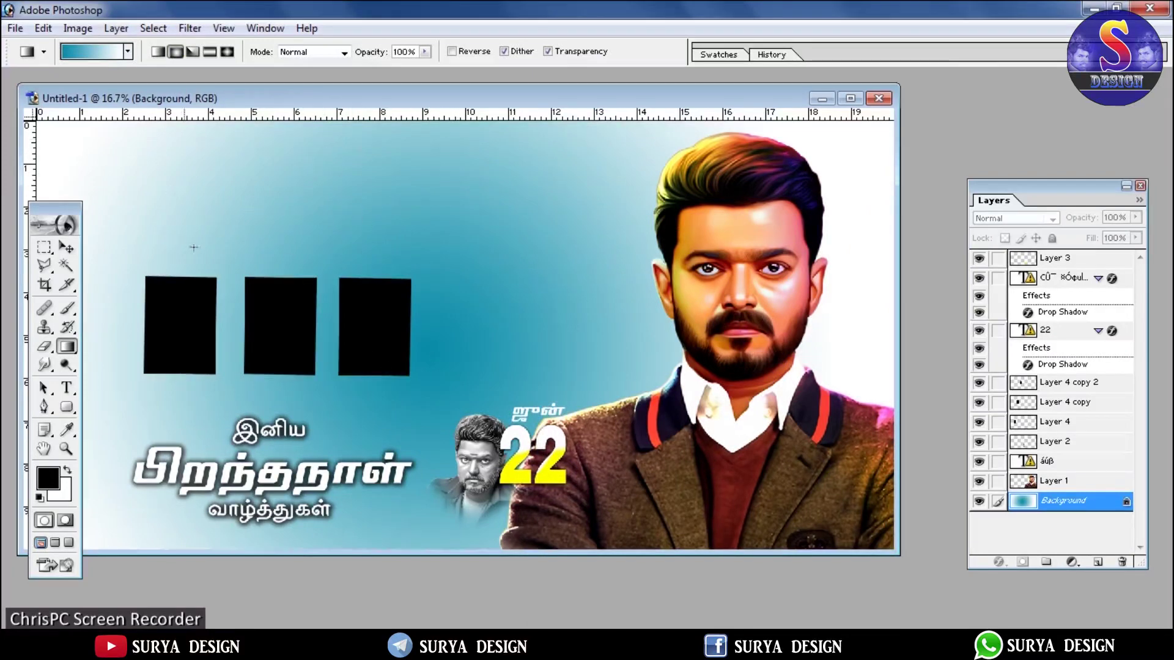
pyautogui.moveTo(177, 339); pyautogui.dragTo(177, 339)
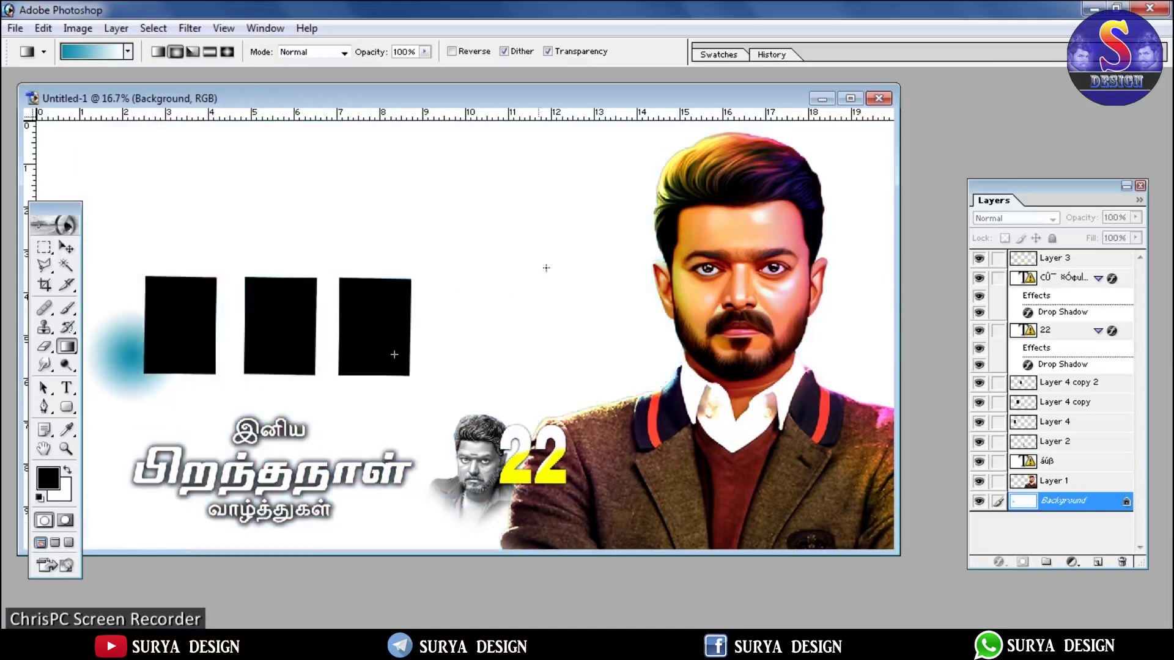
pyautogui.moveTo(394, 354); pyautogui.dragTo(894, 200)
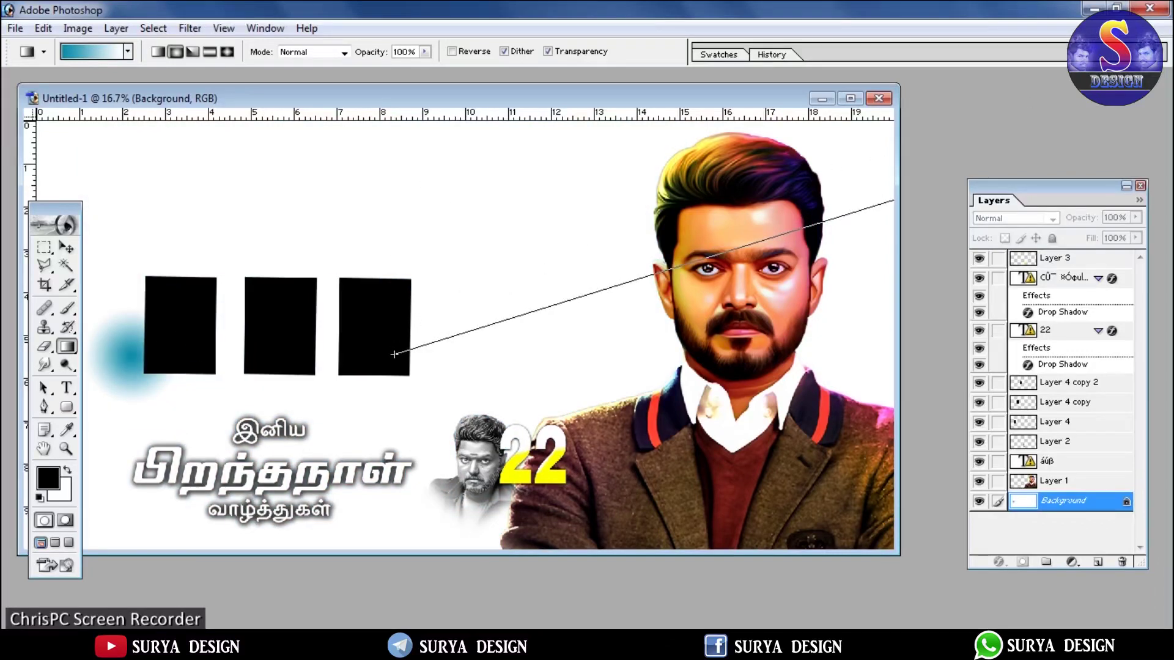
pyautogui.moveTo(394, 354); pyautogui.dragTo(394, 354)
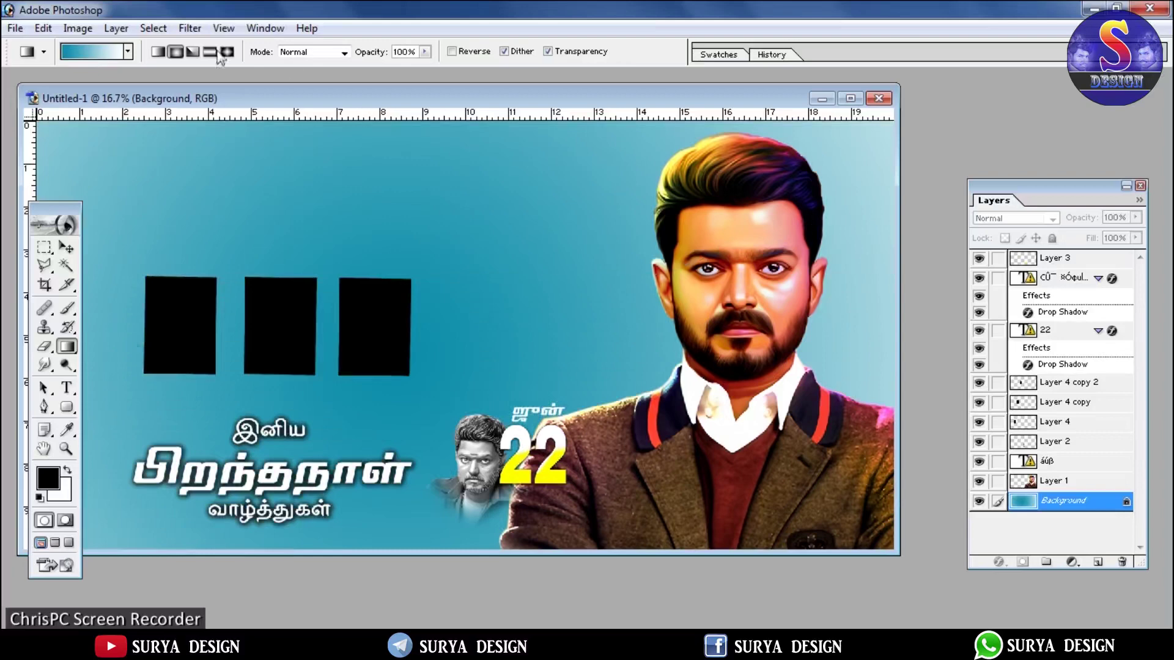
# - Maximize the document window and move the large portrait on Layer 1 slightly down on the banner
pyautogui.click(66, 247)
pyautogui.click(154, 256)
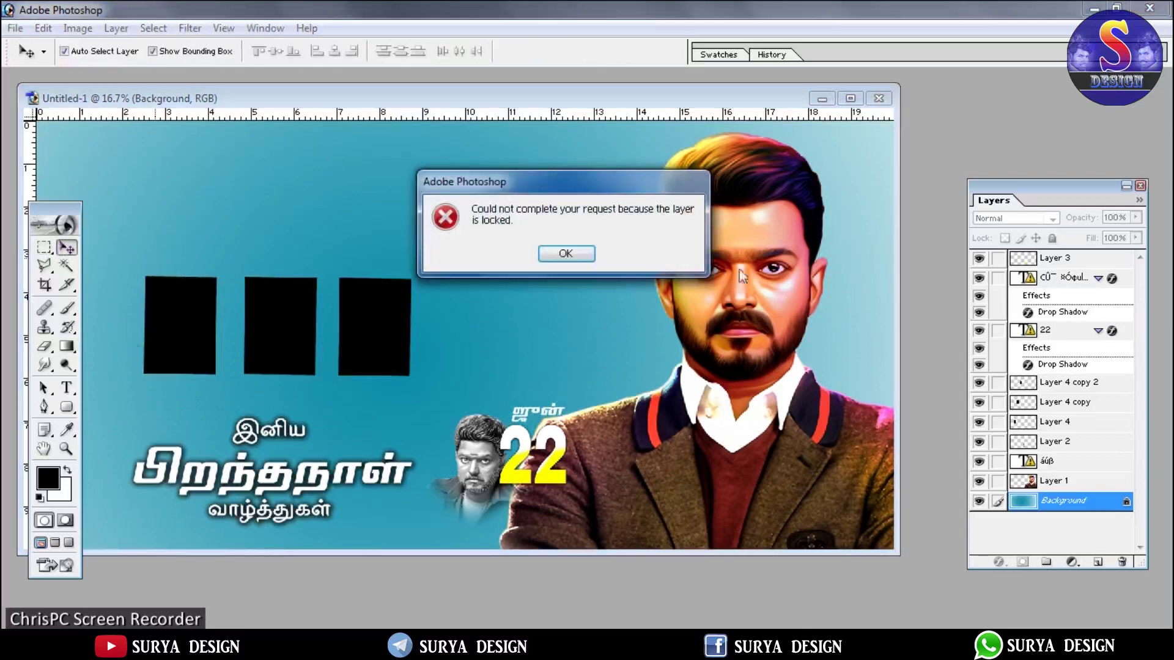
pyautogui.click(566, 254)
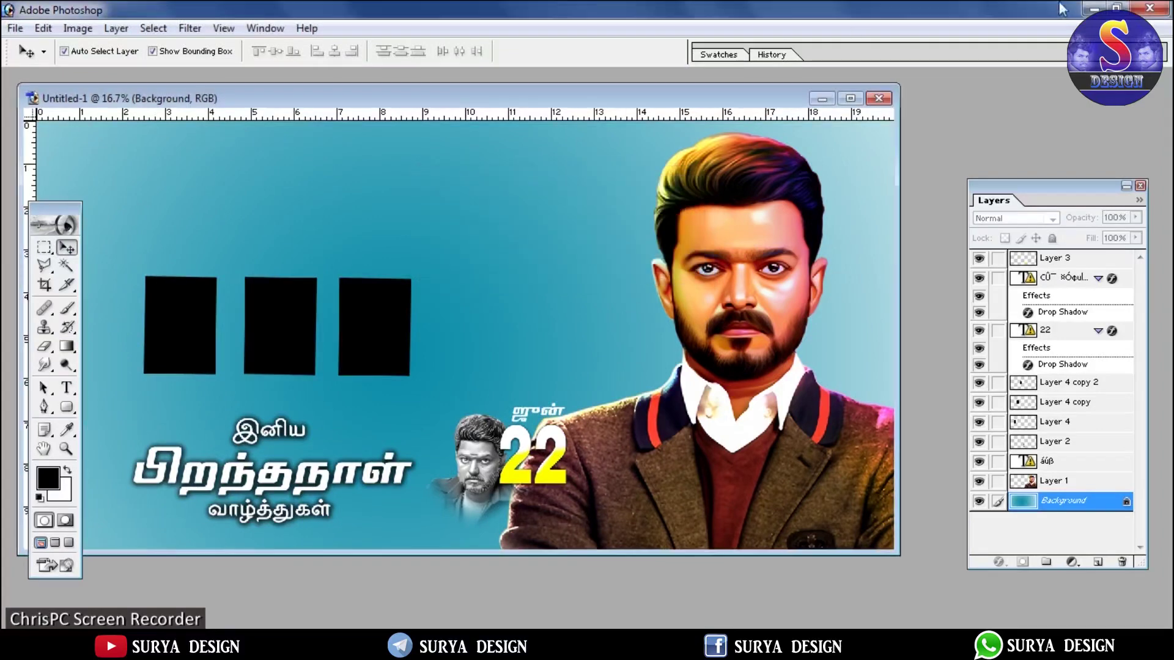
pyautogui.click(861, 99)
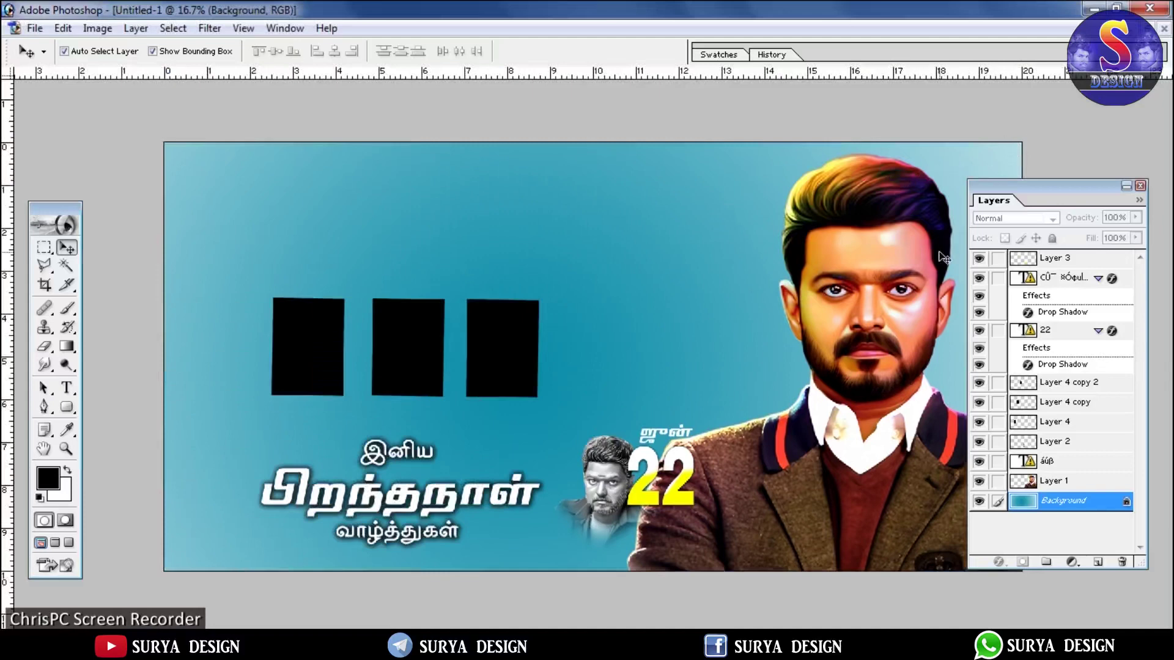
pyautogui.moveTo(919, 251)
pyautogui.mouseDown()
pyautogui.moveTo(921, 298)
pyautogui.moveTo(913, 269)
pyautogui.moveTo(923, 264)
pyautogui.mouseUp()
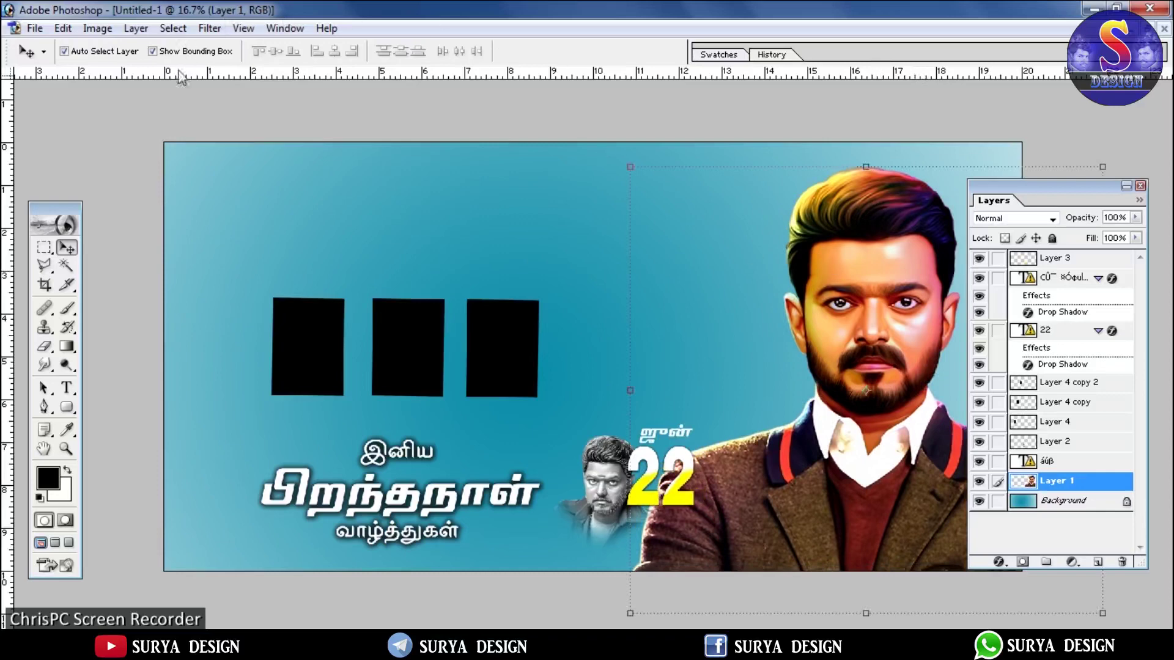
# - Select a full-width strip about 1.7 inches tall along the banner's upper edge and add a new layer directly above the Background
pyautogui.click(43, 247)
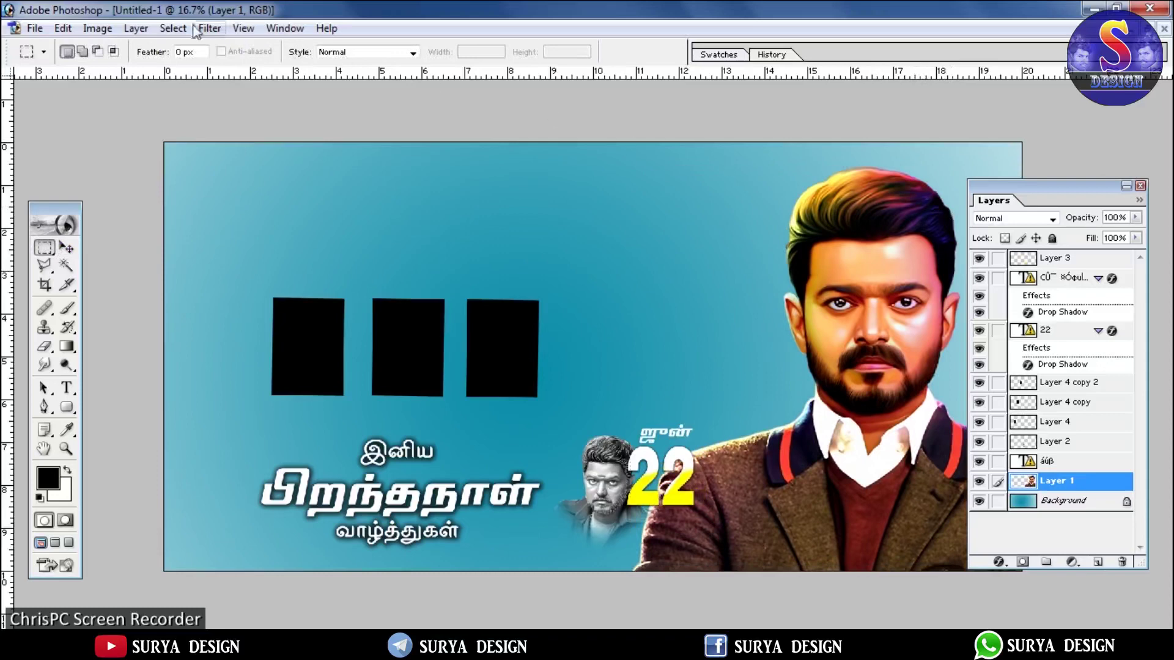
pyautogui.moveTo(858, 253); pyautogui.dragTo(1038, 218)
pyautogui.moveTo(1168, 172); pyautogui.dragTo(1143, 215)
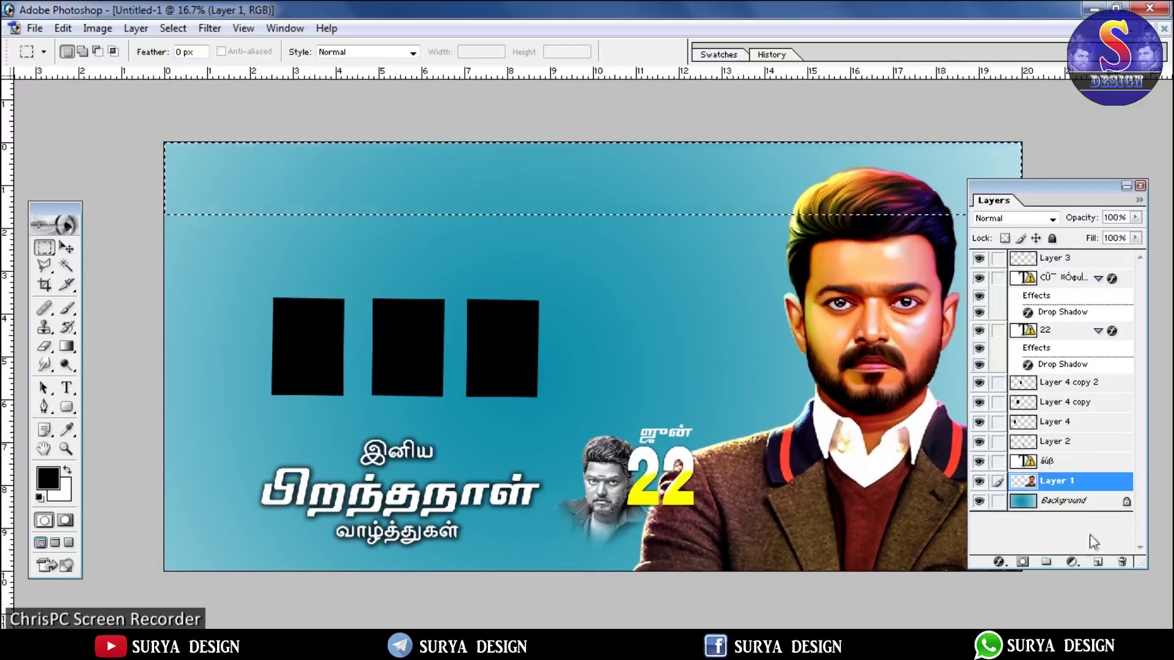
pyautogui.click(1055, 501)
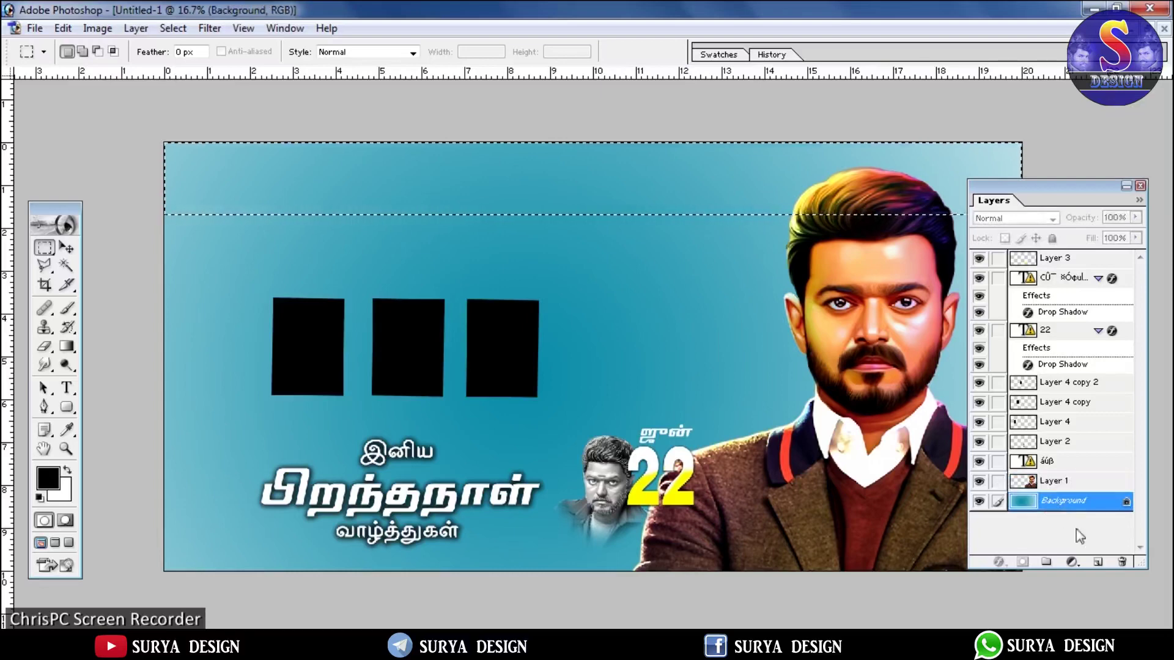
pyautogui.click(1098, 562)
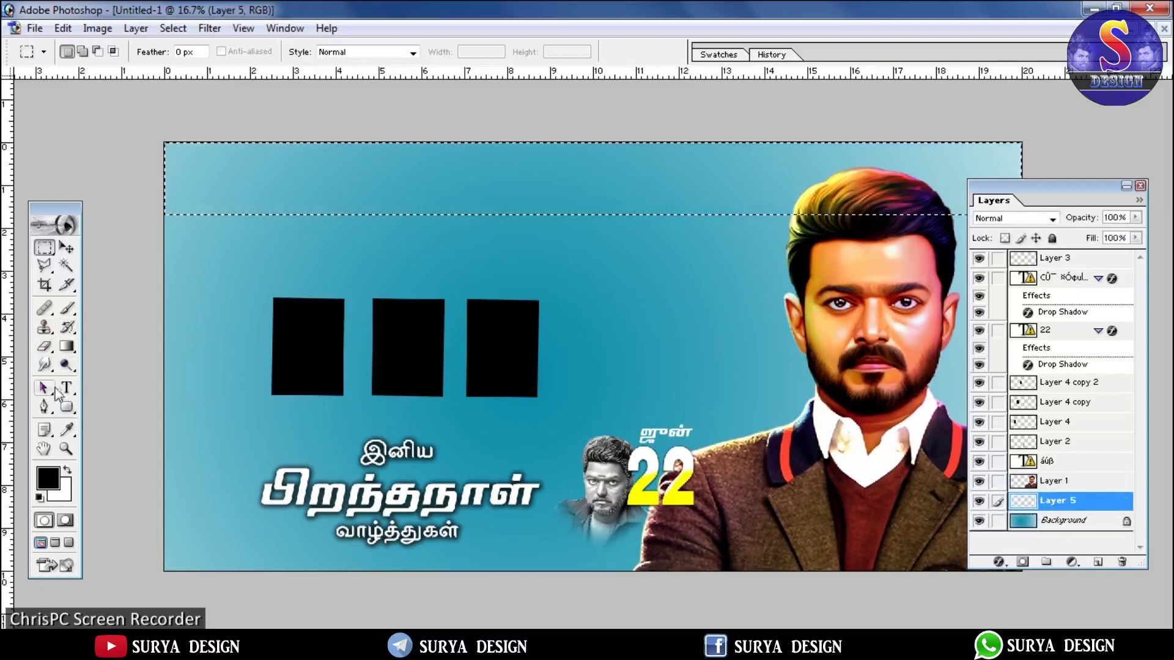
# - Fill the selected strip on Layer 5 with the black foreground colour using the Paint Bucket, and remove the selection
pyautogui.rightClick(63, 353)
pyautogui.click(123, 364)
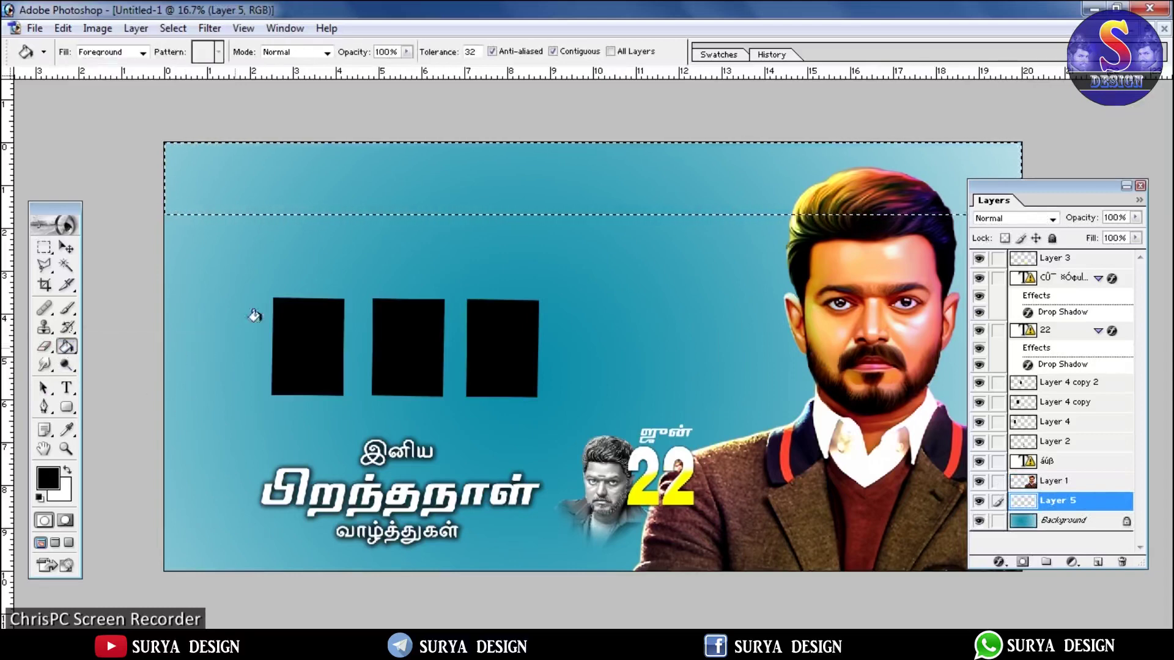
pyautogui.click(349, 189)
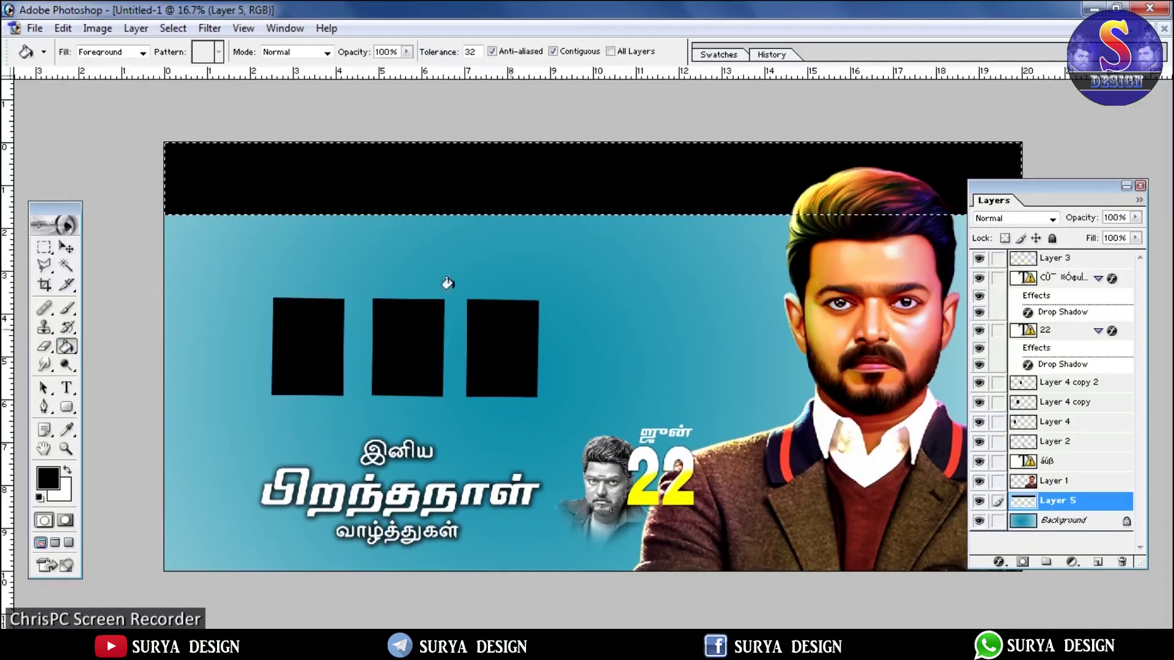
pyautogui.click(136, 28)
pyautogui.moveTo(173, 28)
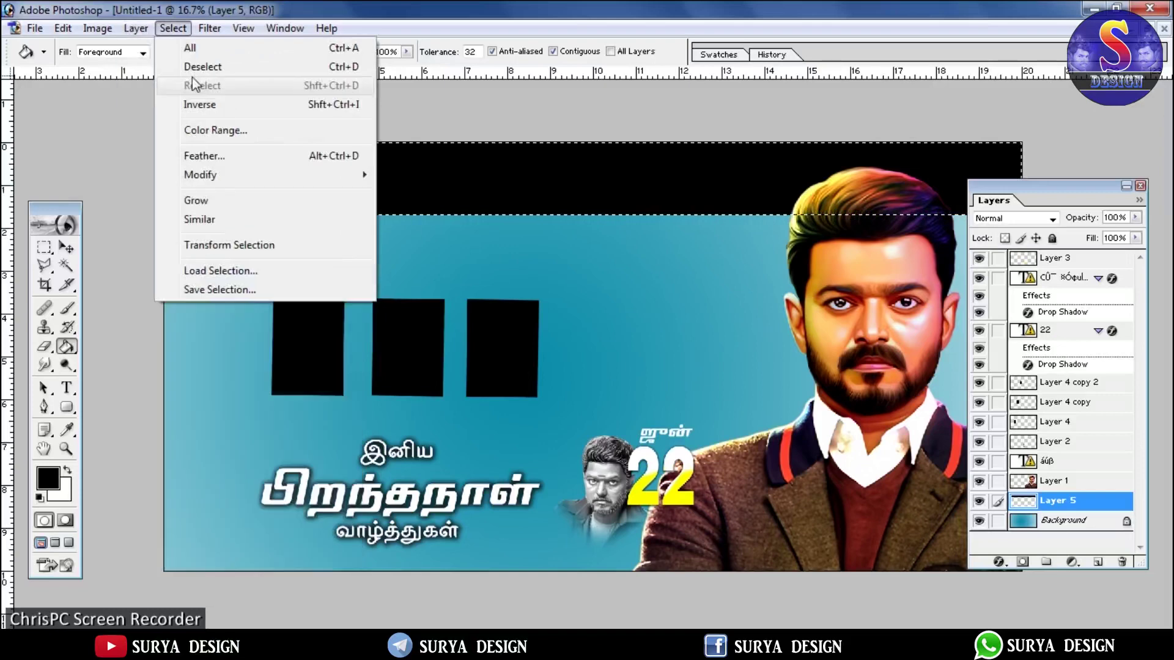
pyautogui.click(203, 67)
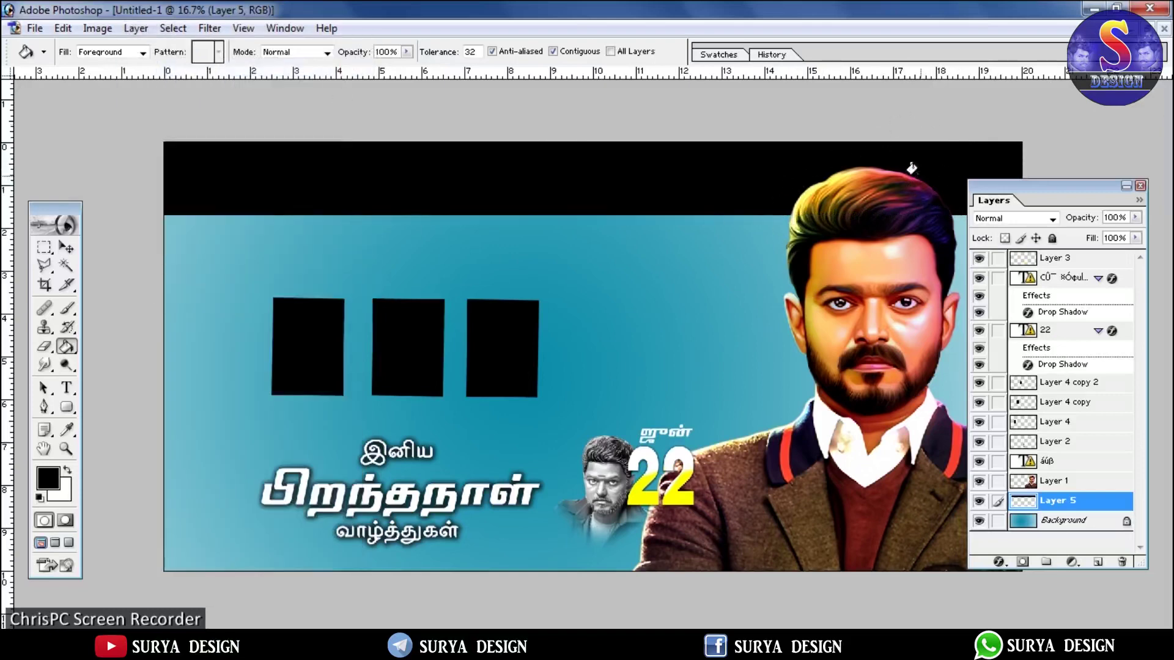
# - Give the large portrait on Layer 1 a 13 px outside stroke in white FFFFFF
pyautogui.click(1031, 479)
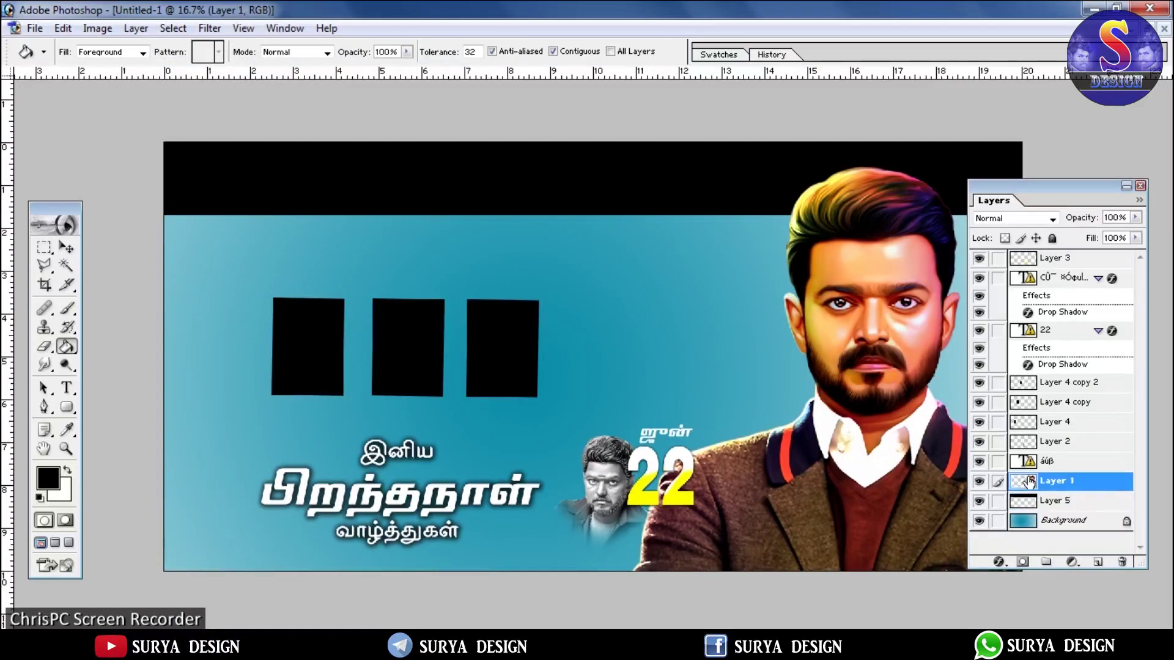
pyautogui.doubleClick(1031, 481)
pyautogui.click(720, 537)
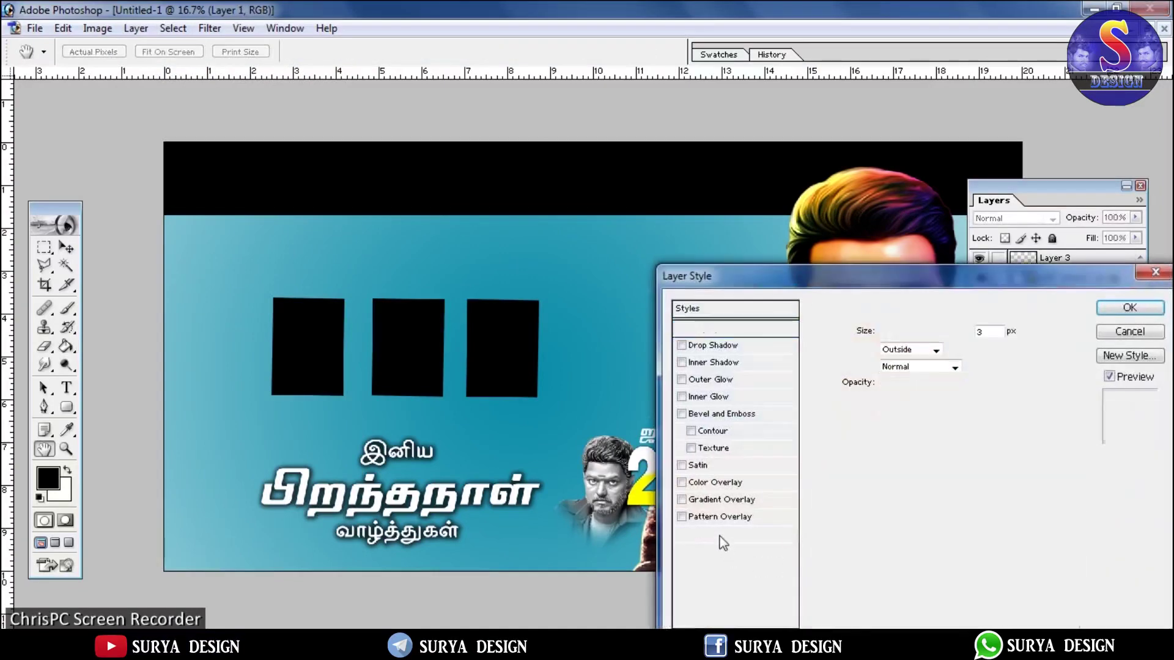
pyautogui.moveTo(886, 332); pyautogui.dragTo(892, 335)
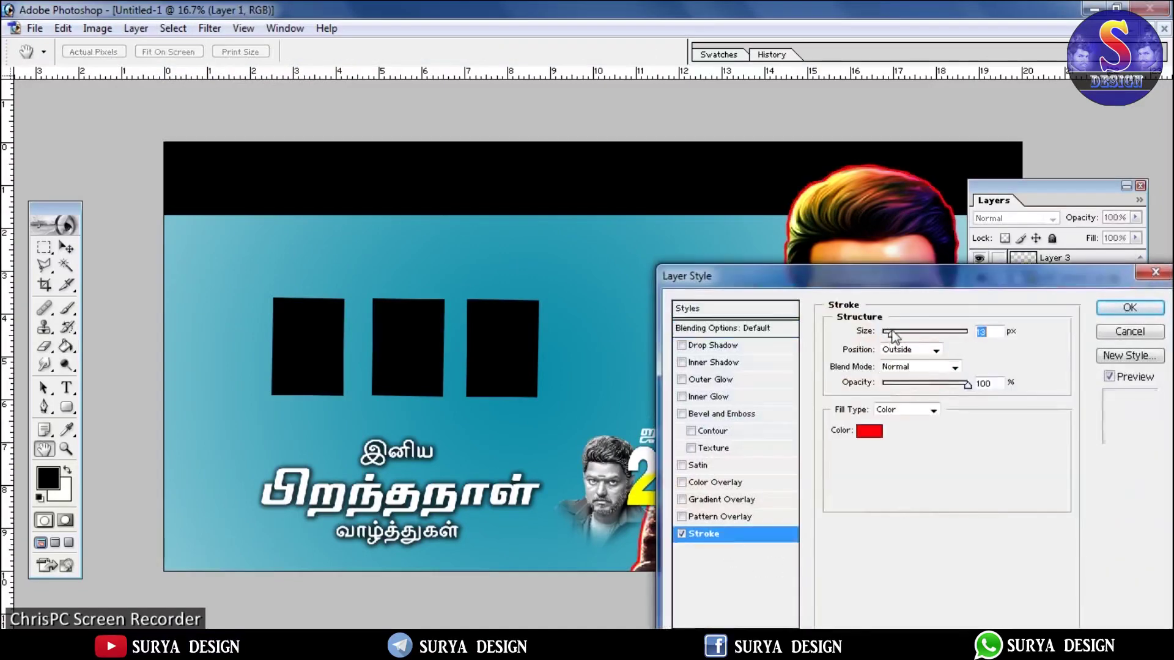
pyautogui.click(869, 431)
pyautogui.click(240, 389)
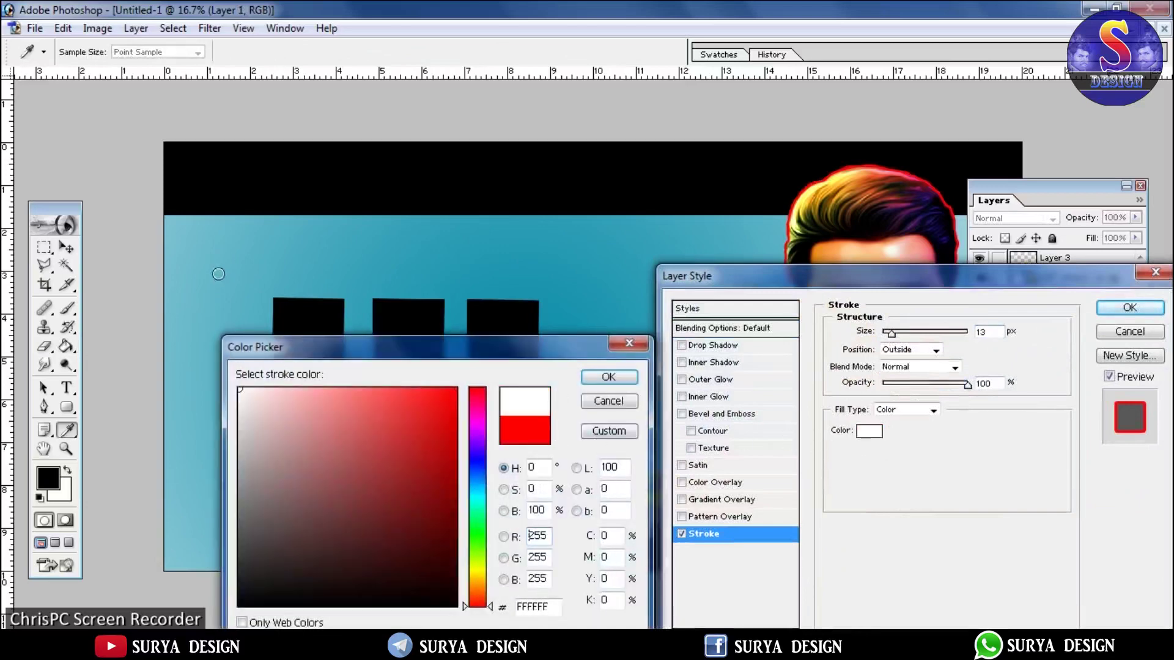
pyautogui.click(623, 383)
# - Add a drop shadow with 15% spread and 43 px size to the large portrait, and move the Layers palette off the banner
pyautogui.click(743, 344)
pyautogui.moveTo(894, 440); pyautogui.dragTo(900, 434)
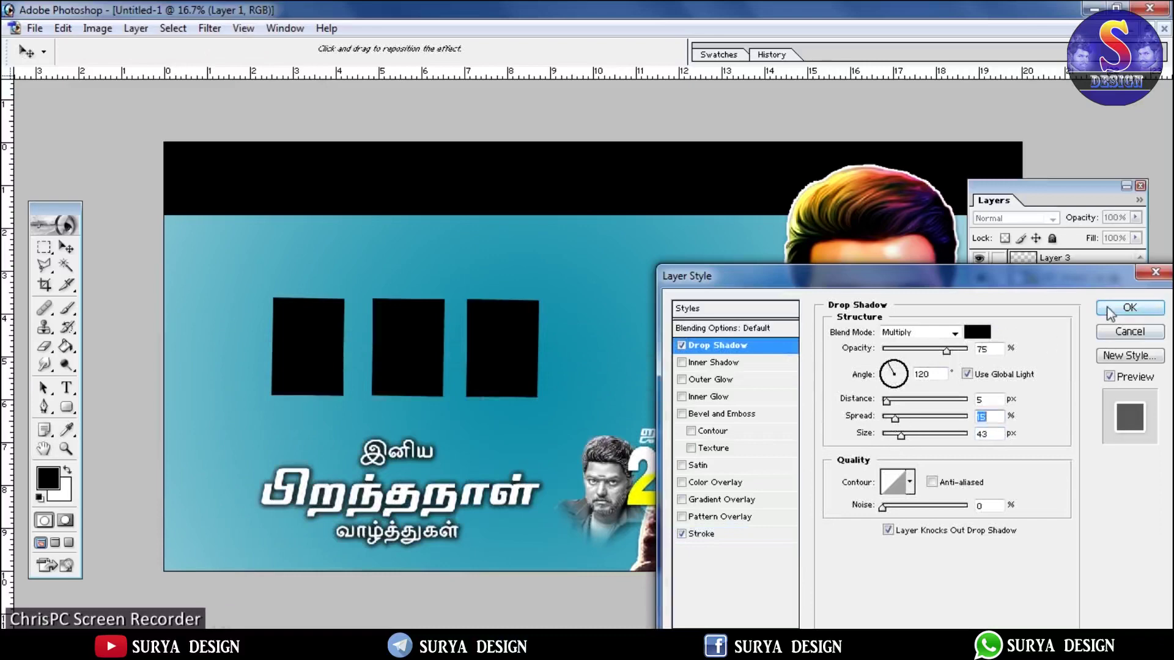
pyautogui.click(1128, 308)
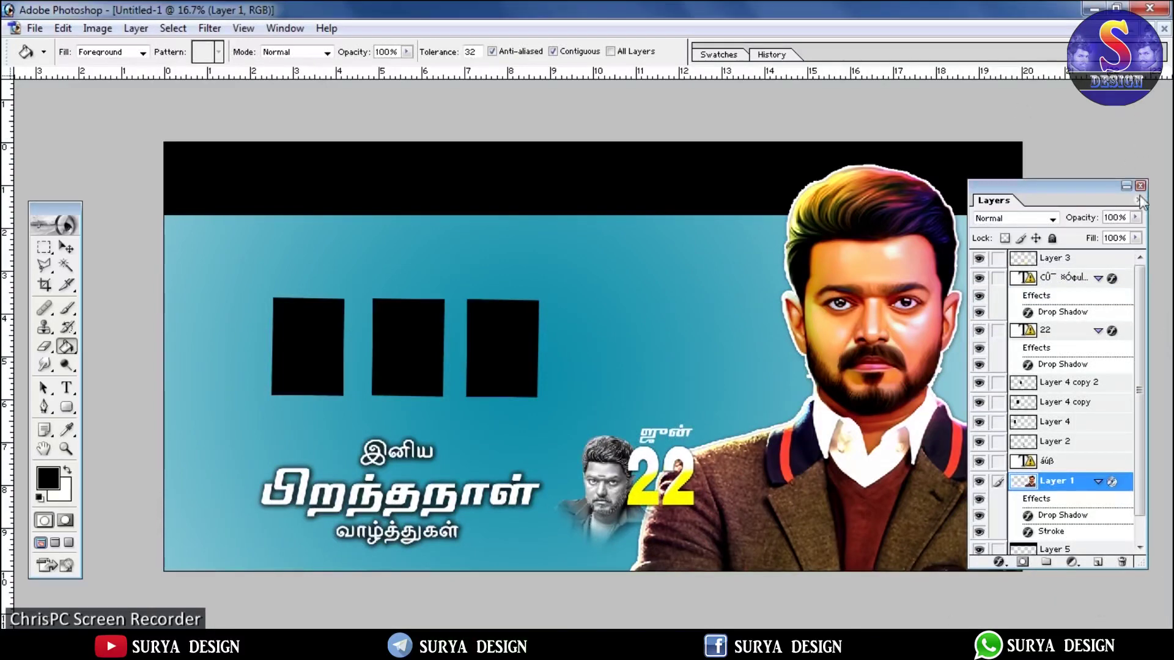
pyautogui.moveTo(1043, 198); pyautogui.dragTo(1104, 199)
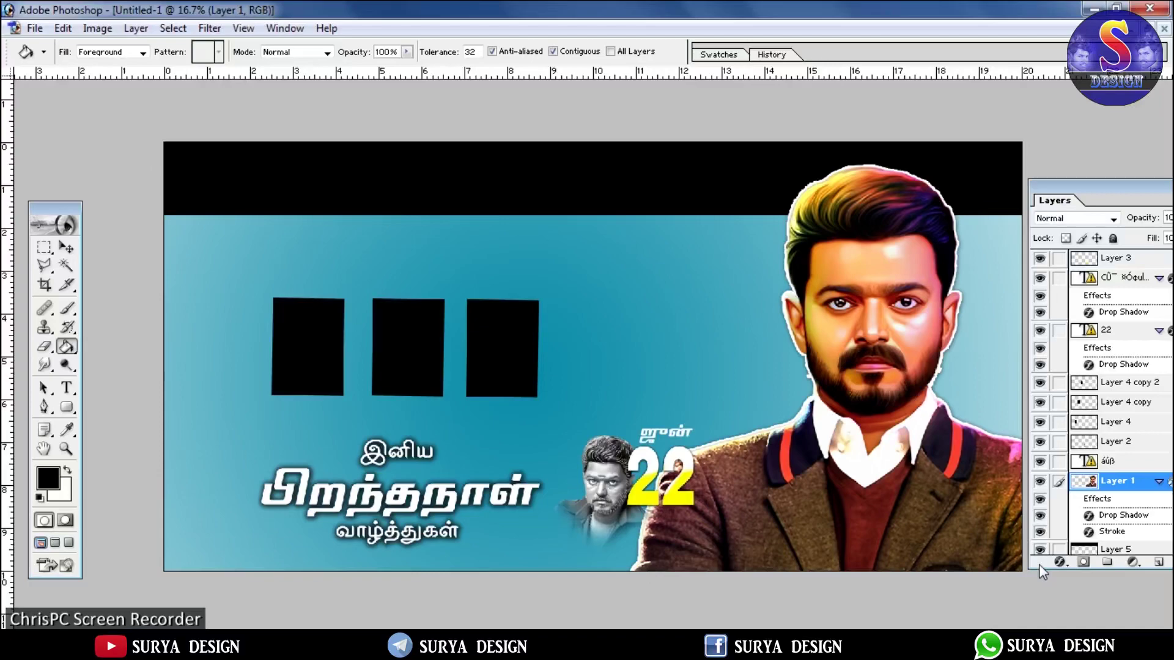
# - Start saving a JPEG copy of the banner on Local Disk (D:) under a new file name beginning with "s"
pyautogui.click(35, 28)
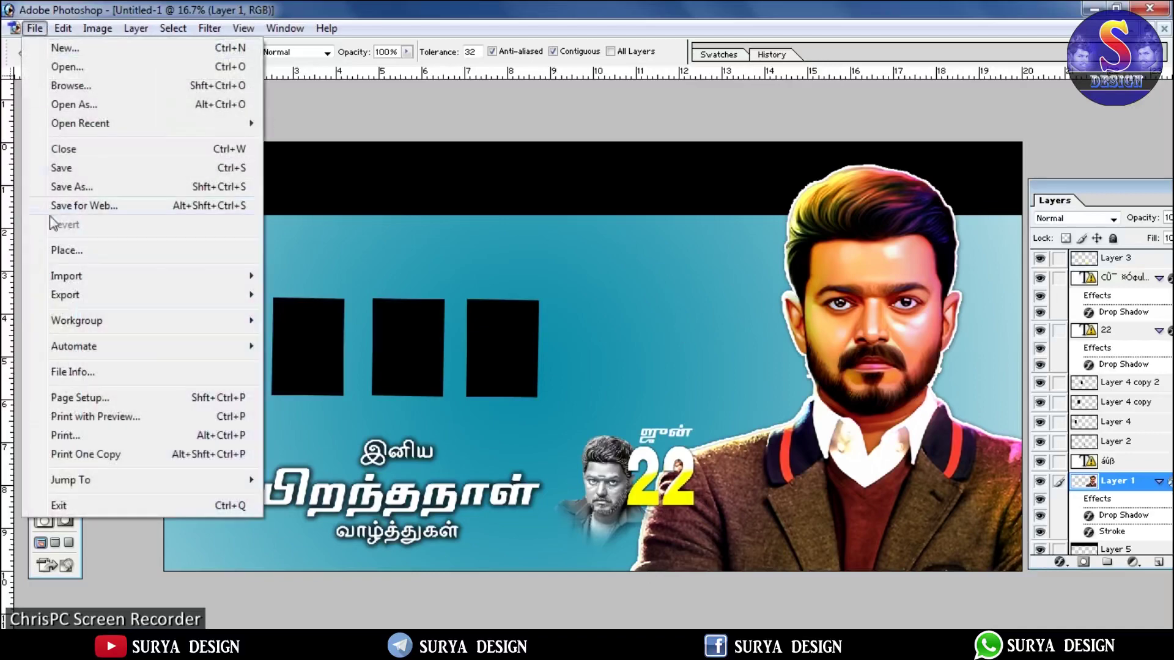
pyautogui.click(90, 193)
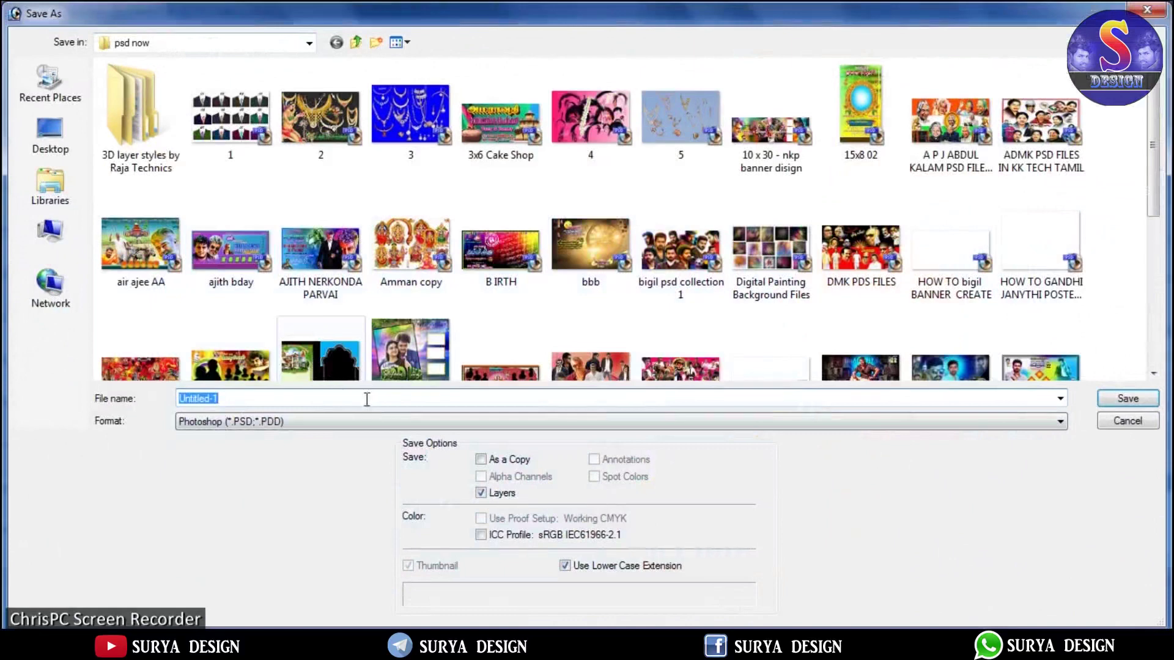
pyautogui.click(474, 423)
pyautogui.click(453, 506)
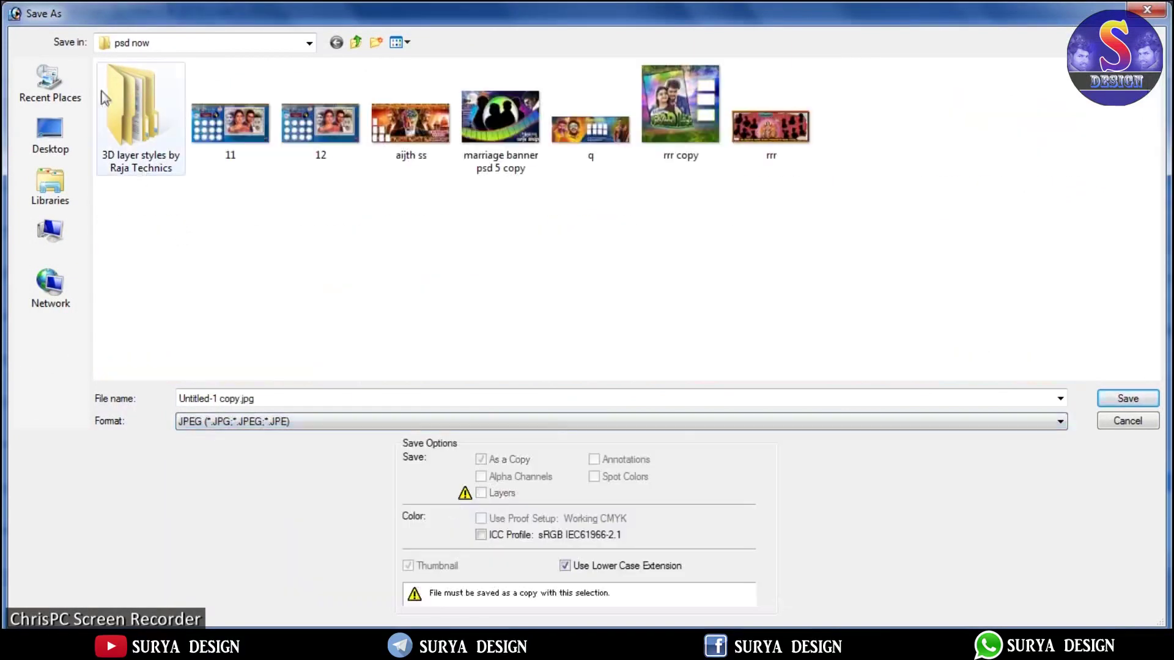
pyautogui.click(310, 43)
pyautogui.click(160, 157)
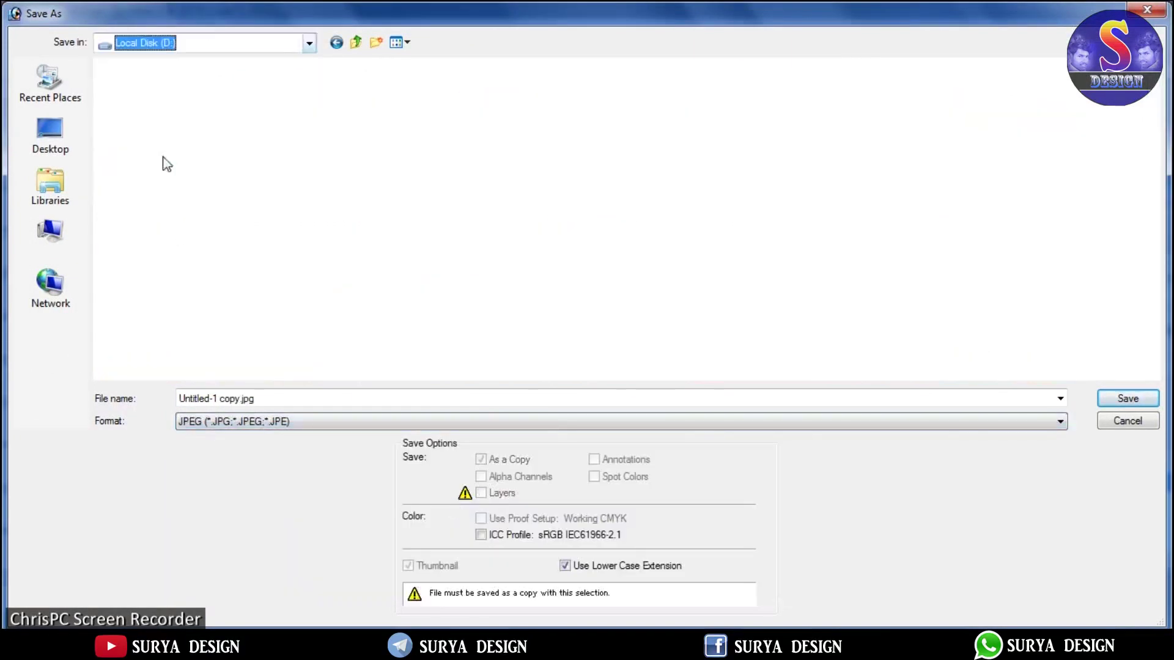
pyautogui.click(657, 396)
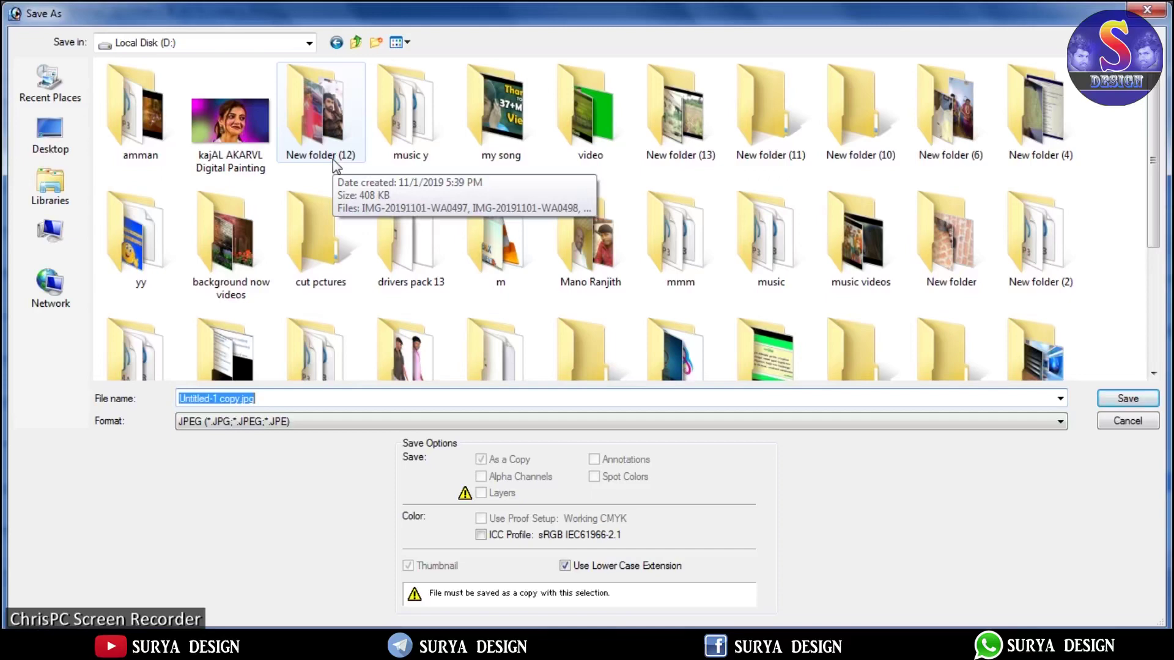
pyautogui.write('s')
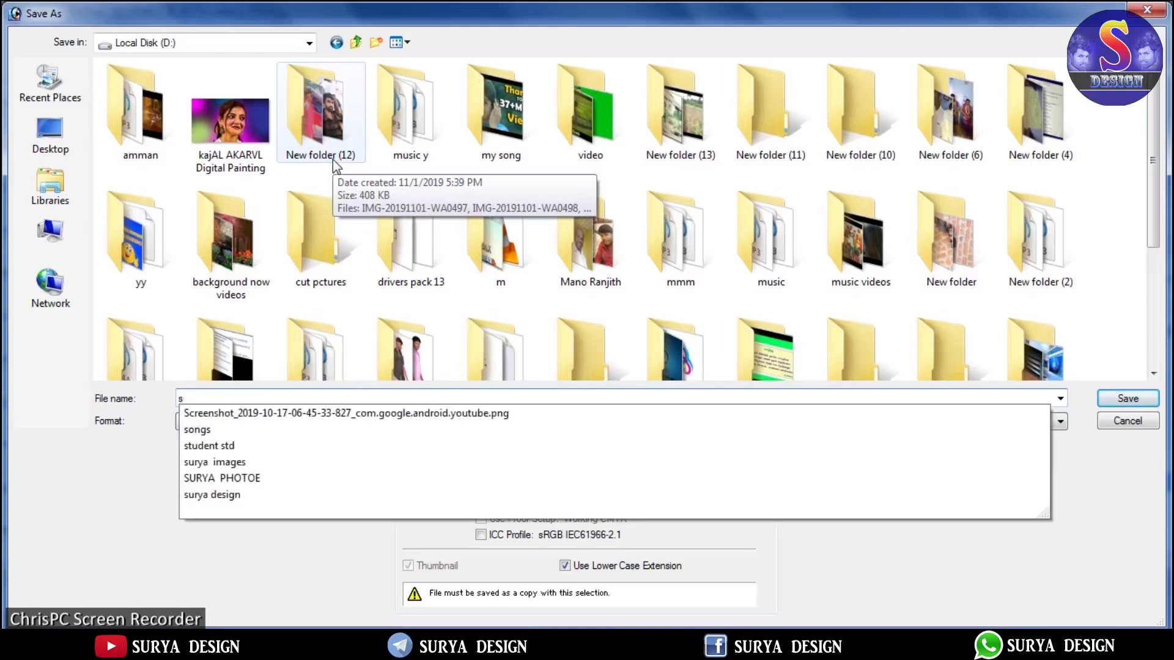